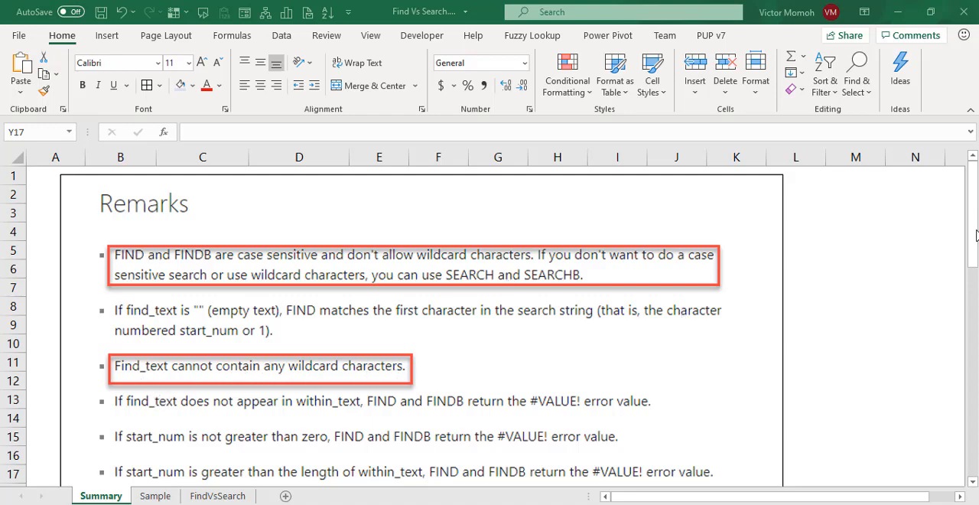
# Read the FIND and SEARCH remarks on the Summary sheet and go to cell C4 of the Sample sheet.
pyautogui.moveTo(976, 239); pyautogui.dragTo(976, 371)
pyautogui.scroll(-2, 586, 476)
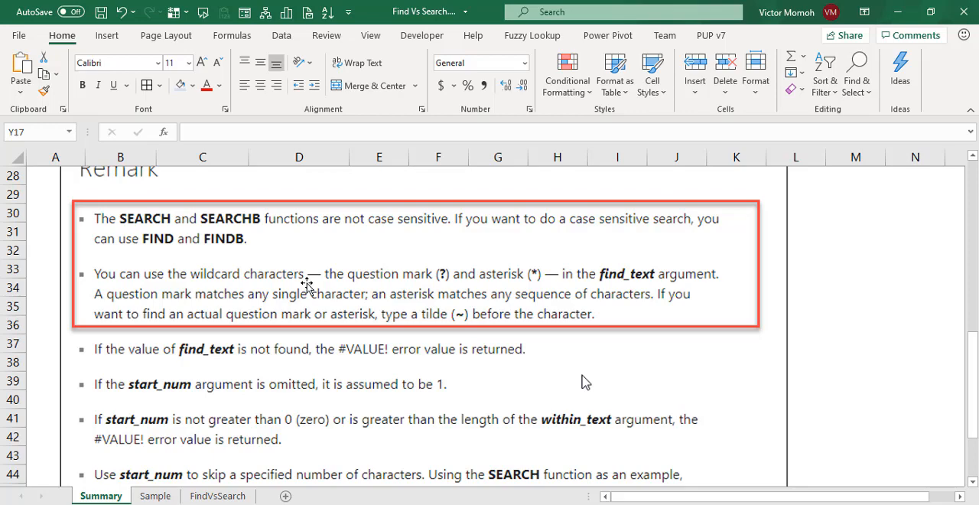
pyautogui.click(155, 496)
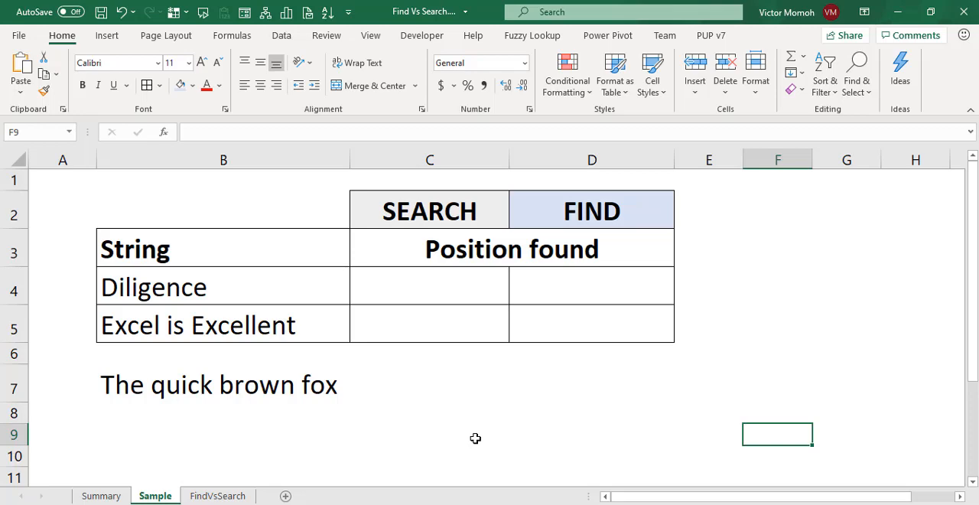
pyautogui.click(278, 324)
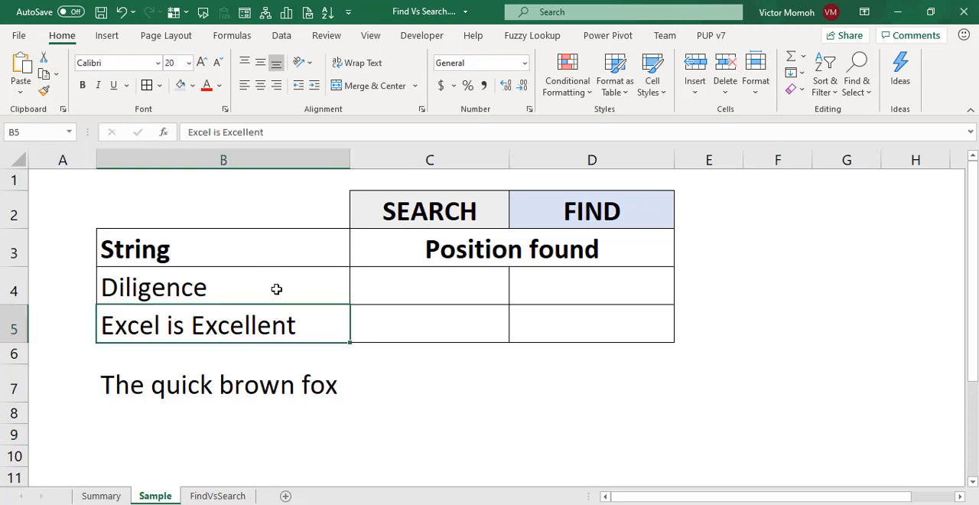
pyautogui.click(420, 292)
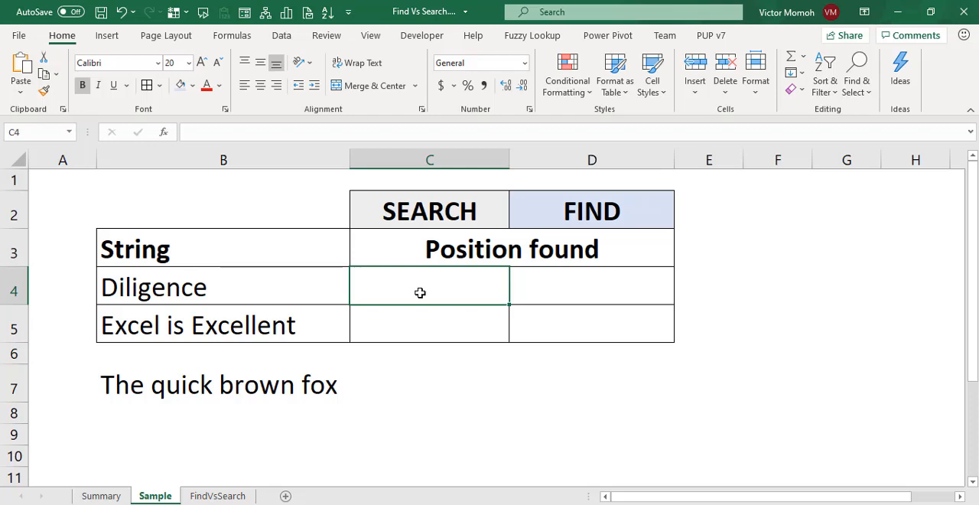
pyautogui.write('=ser')
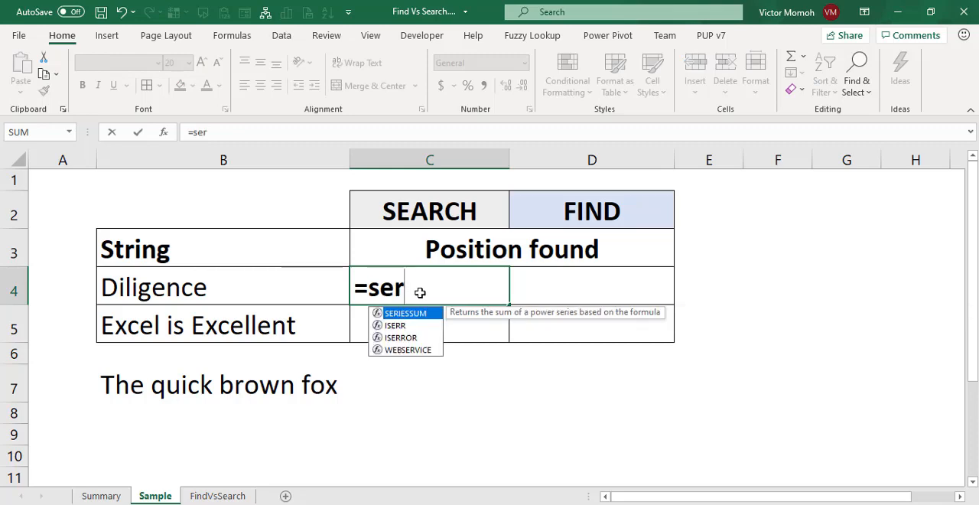
pyautogui.press('BackSpace')
pyautogui.write('a')
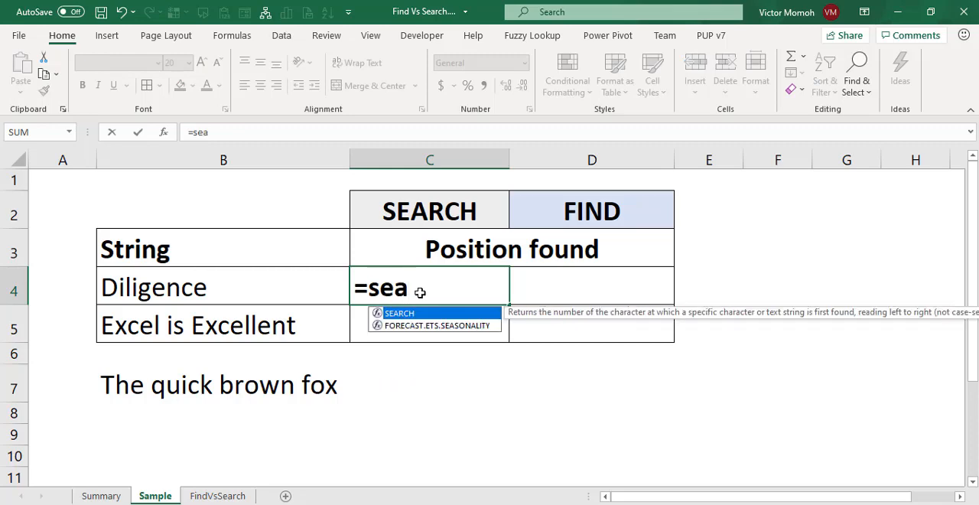
pyautogui.press('Tab')
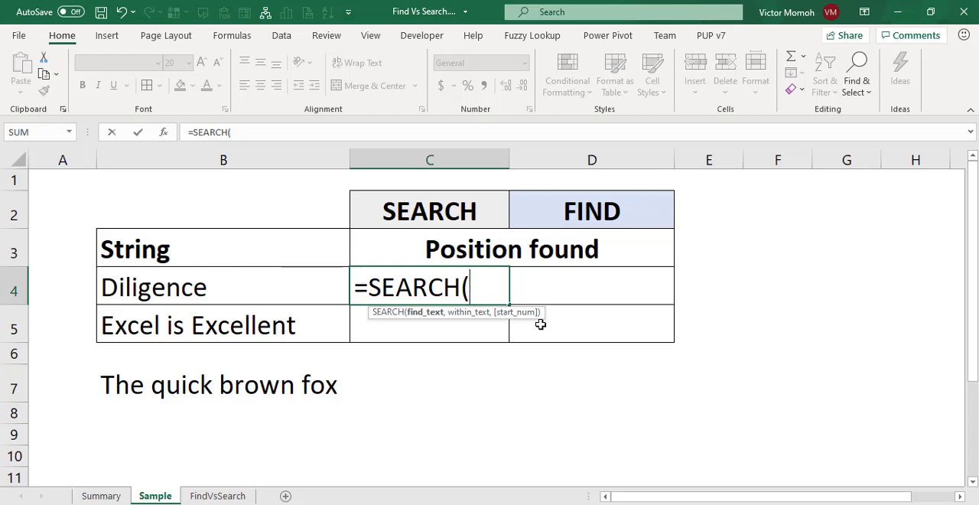
pyautogui.press('BackSpace')
pyautogui.press('BackSpace')
pyautogui.press('BackSpace')
pyautogui.press('BackSpace')
pyautogui.press('BackSpace')
pyautogui.press('BackSpace')
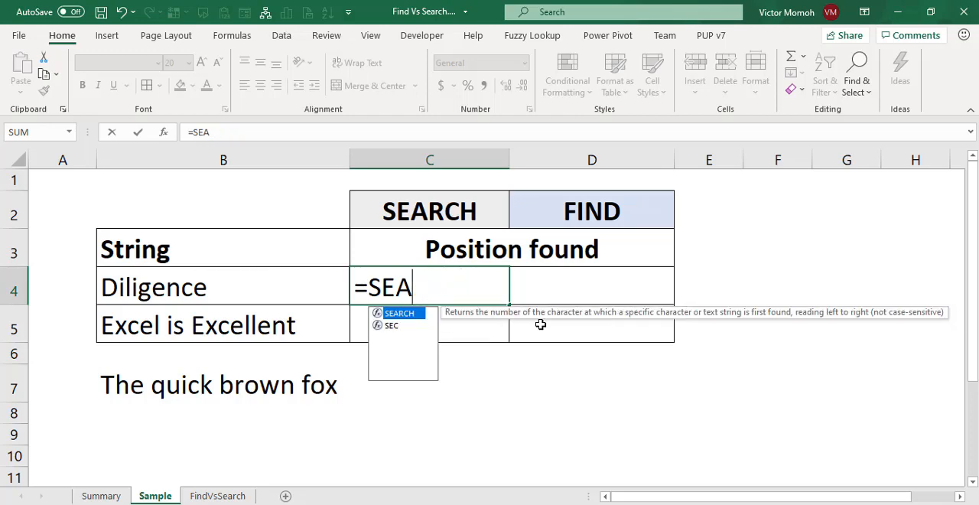
pyautogui.press('BackSpace')
pyautogui.write('FIND(')
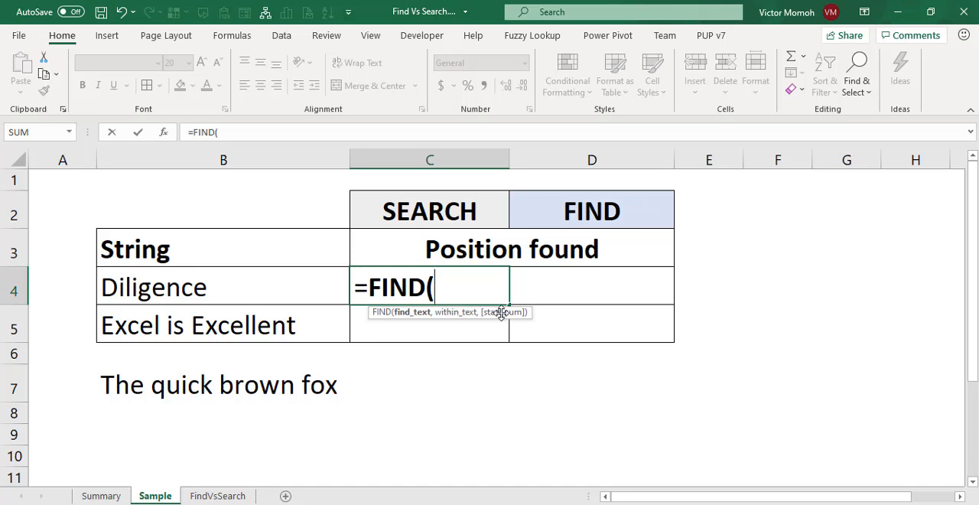
pyautogui.write('=')
pyautogui.press('BackSpace')
pyautogui.press('BackSpace')
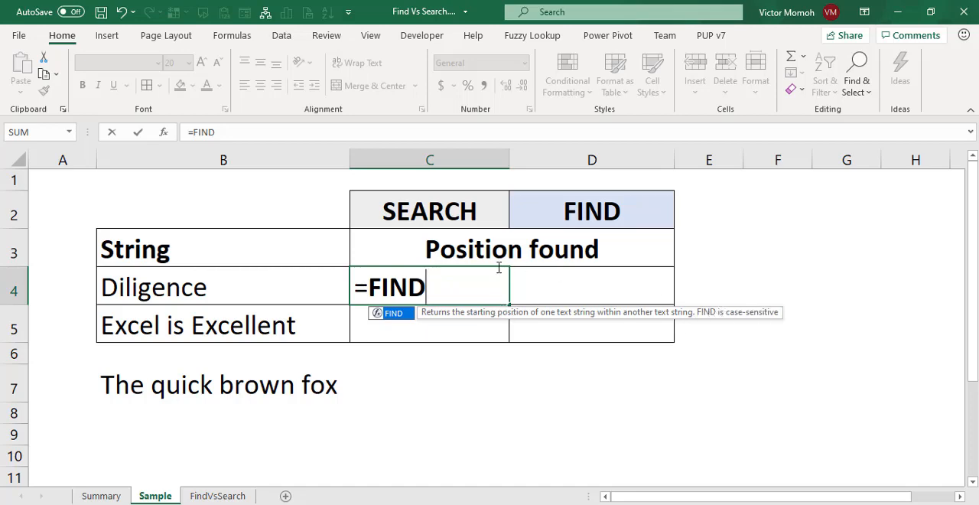
pyautogui.press('BackSpace')
pyautogui.press('BackSpace')
pyautogui.press('BackSpace')
pyautogui.press('BackSpace')
# Enter =SEARCH("e",$B4,1) in cell C4 and centre the result horizontally.
pyautogui.write('se')
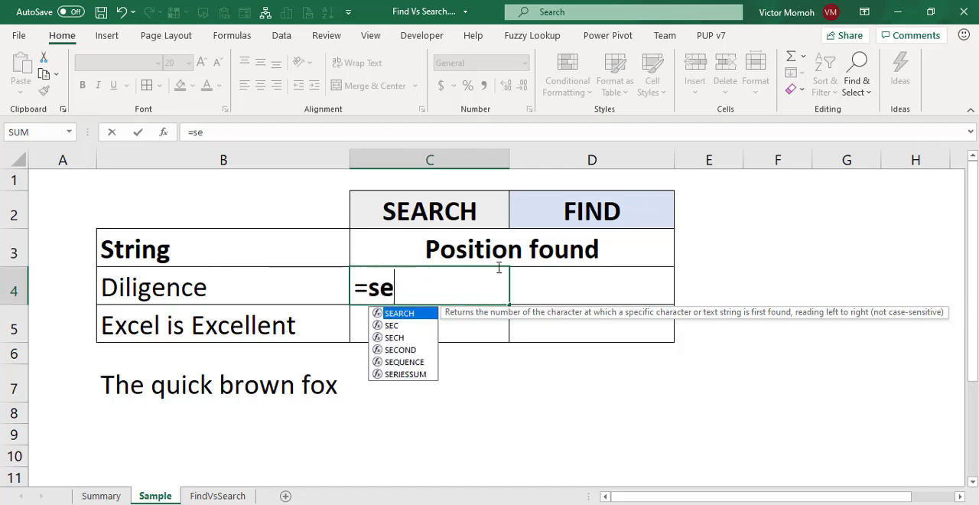
pyautogui.write('ar')
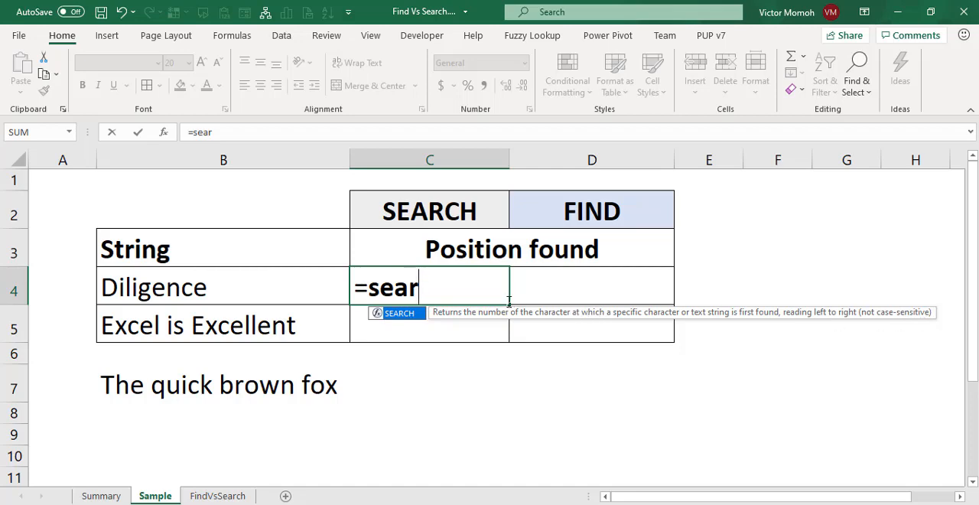
pyautogui.press('Tab')
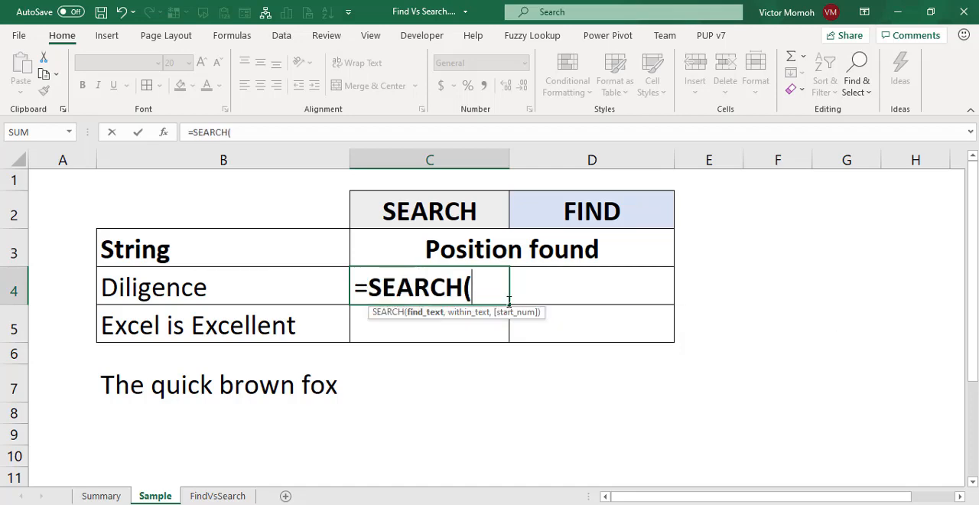
pyautogui.write('"e')
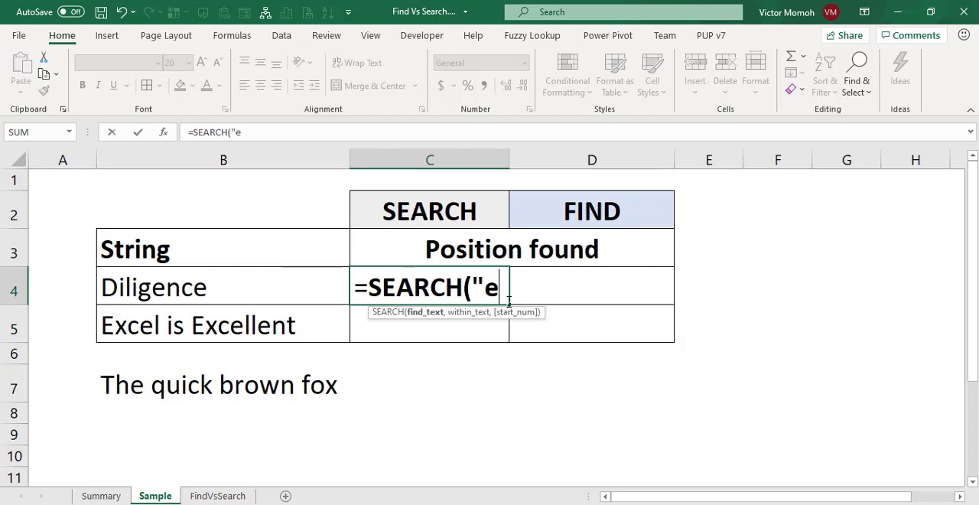
pyautogui.write('",')
pyautogui.click(209, 288)
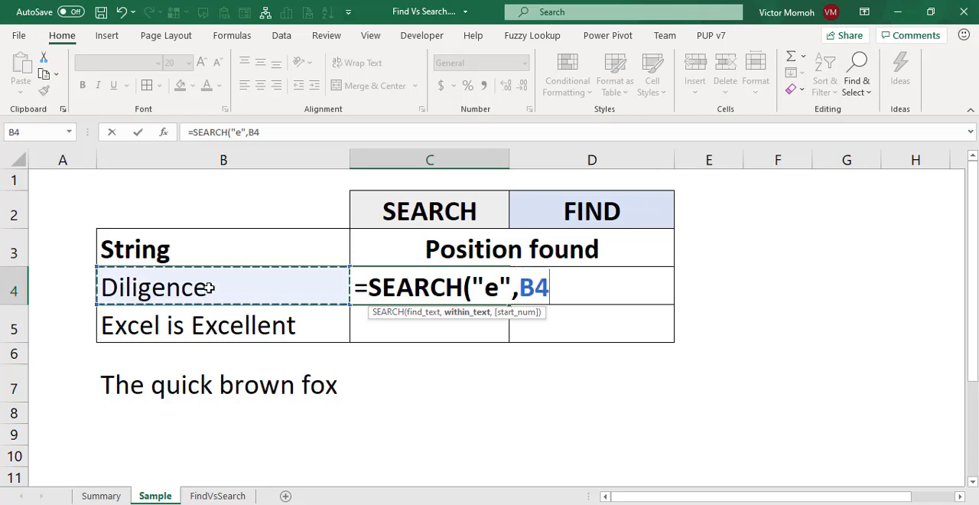
pyautogui.press('F4')
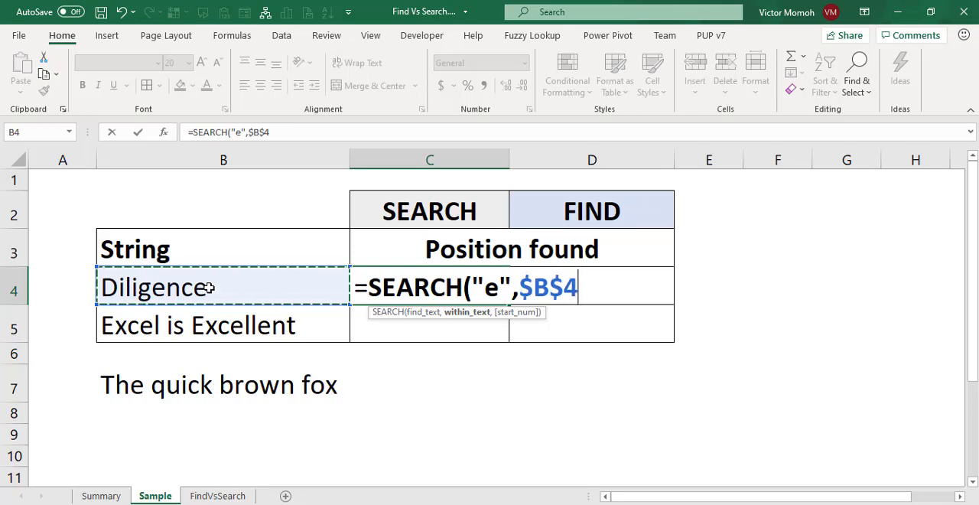
pyautogui.press('F4')
pyautogui.press('F4')
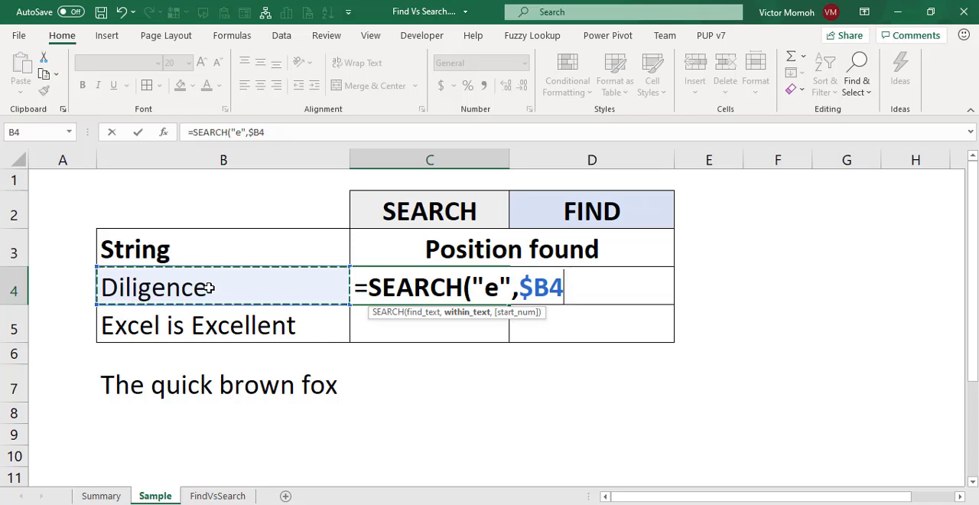
pyautogui.write(',1)')
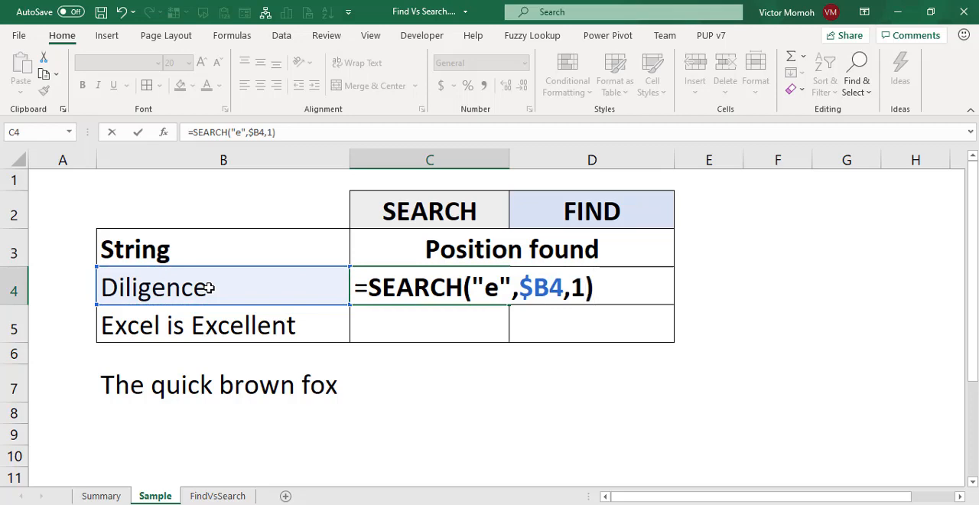
pyautogui.hotkey('ctrl', 'Return')
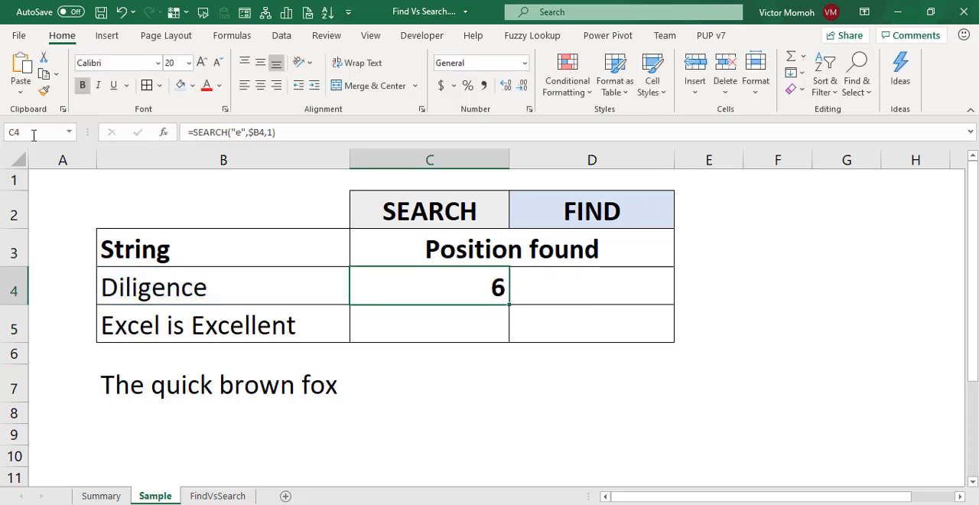
pyautogui.click(260, 85)
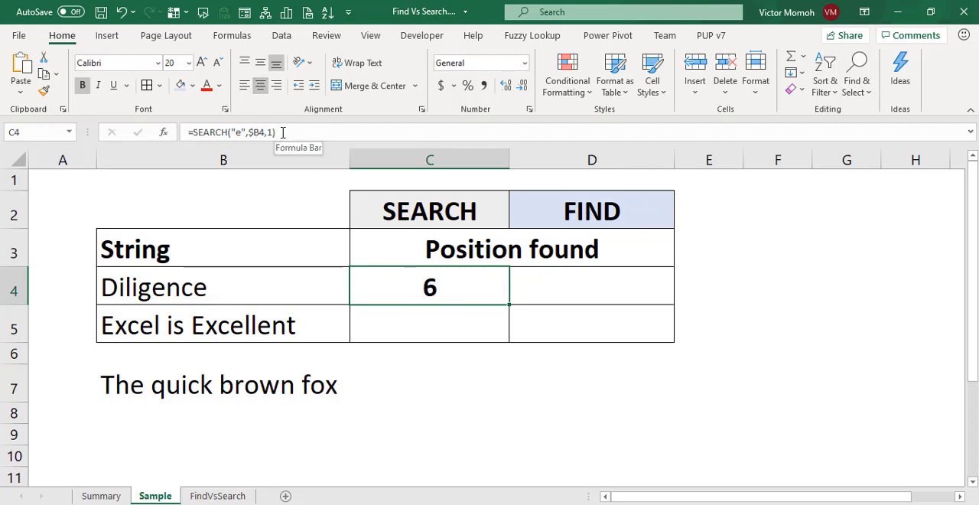
# Copy the SEARCH formula from C4 to D4 and replace its function name with FIND.
pyautogui.hotkey('ctrl', 'c')
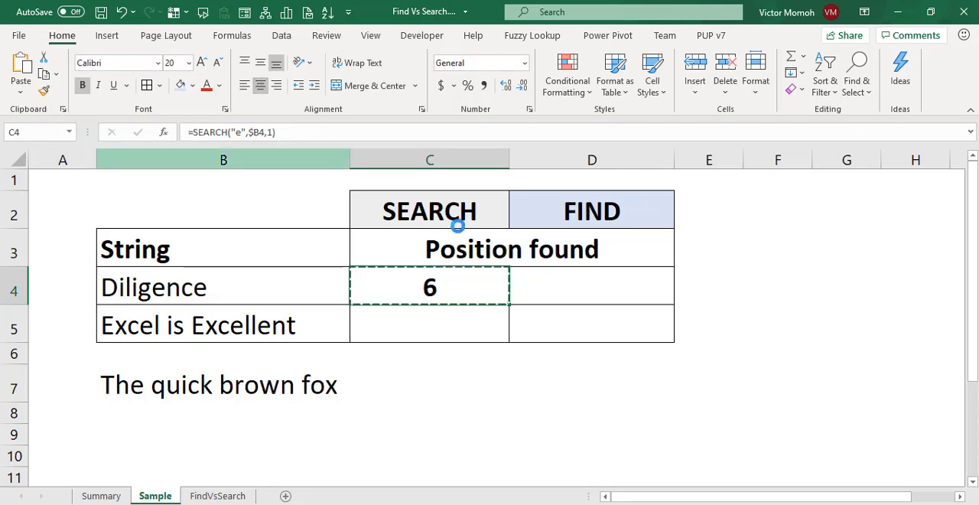
pyautogui.click(564, 286)
pyautogui.hotkey('ctrl', 'v')
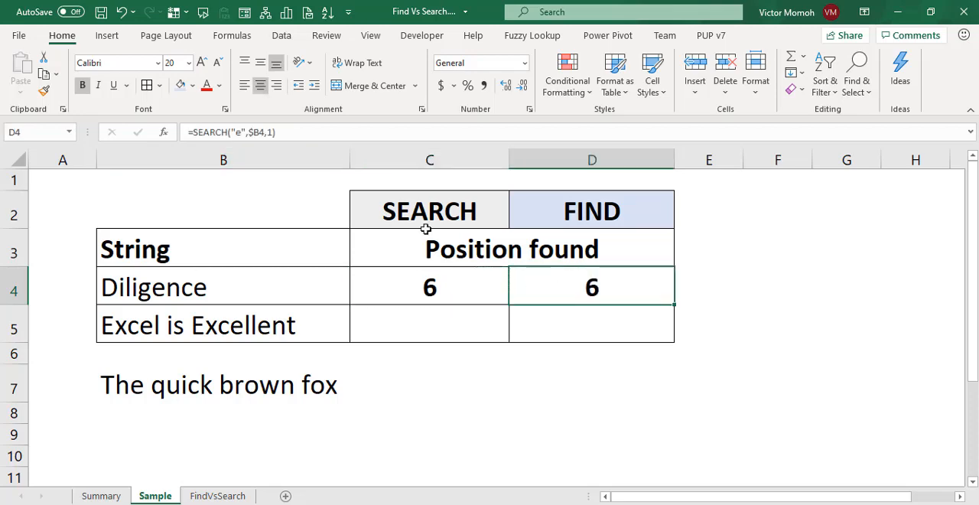
pyautogui.press('F2')
pyautogui.moveTo(225, 133); pyautogui.dragTo(193, 133)
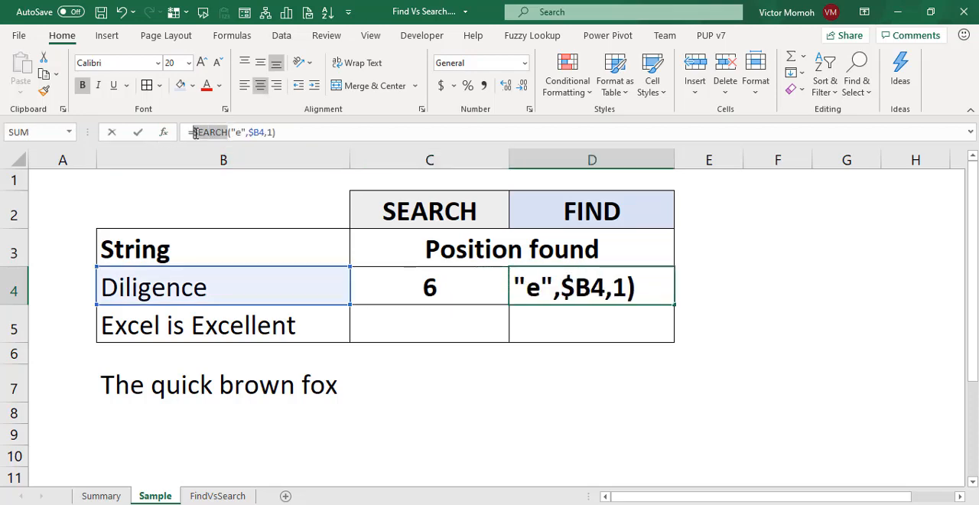
pyautogui.write('FIND')
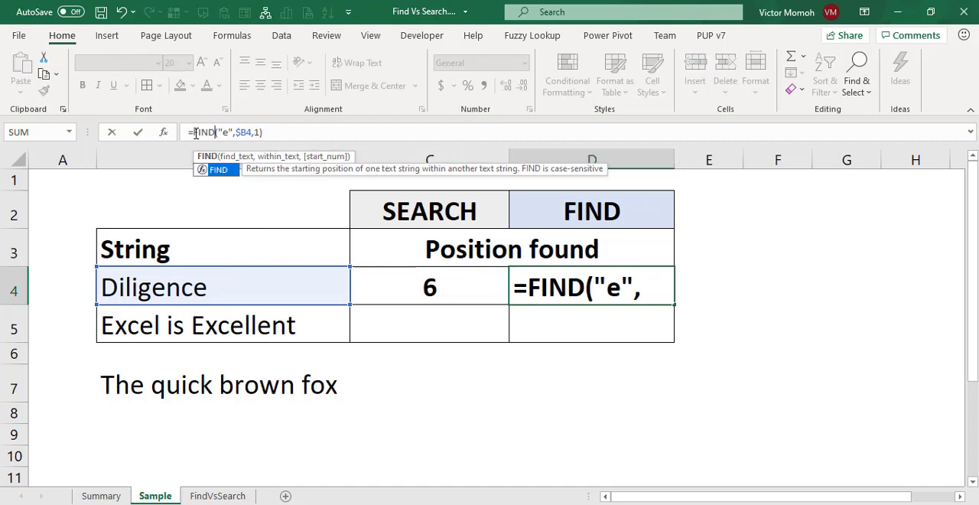
pyautogui.press('Return')
pyautogui.press('Up')
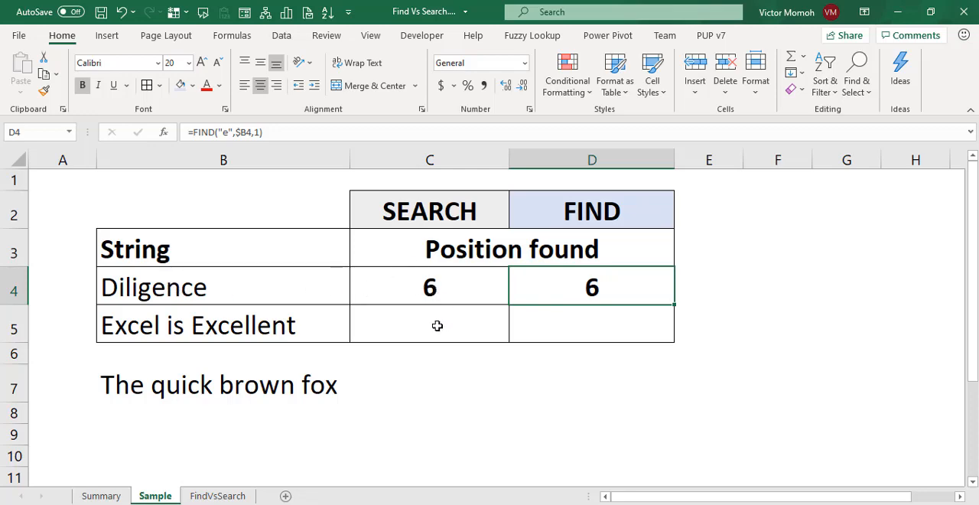
# Copy the SEARCH formula from C4 down to C5 for the "Excel is Excellent" string.
pyautogui.click(427, 284)
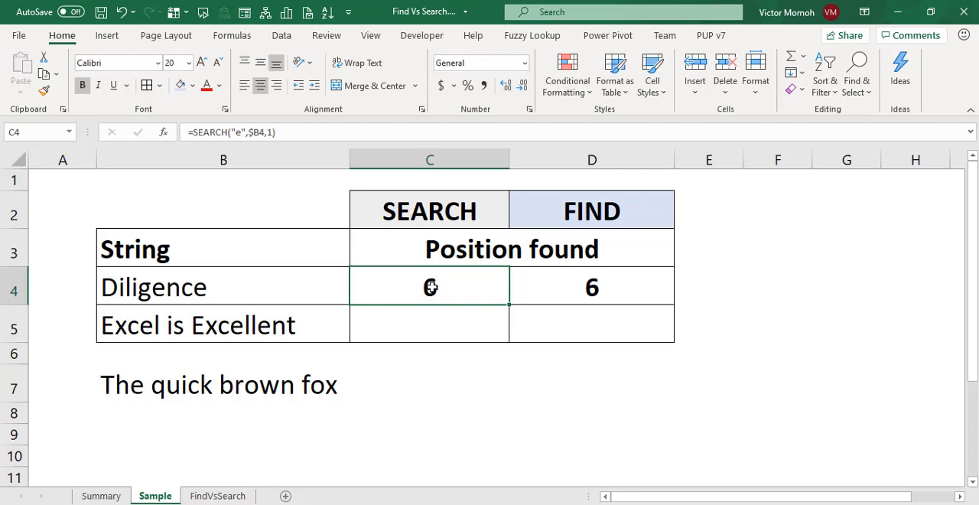
pyautogui.hotkey('ctrl', 'c')
pyautogui.press('Down')
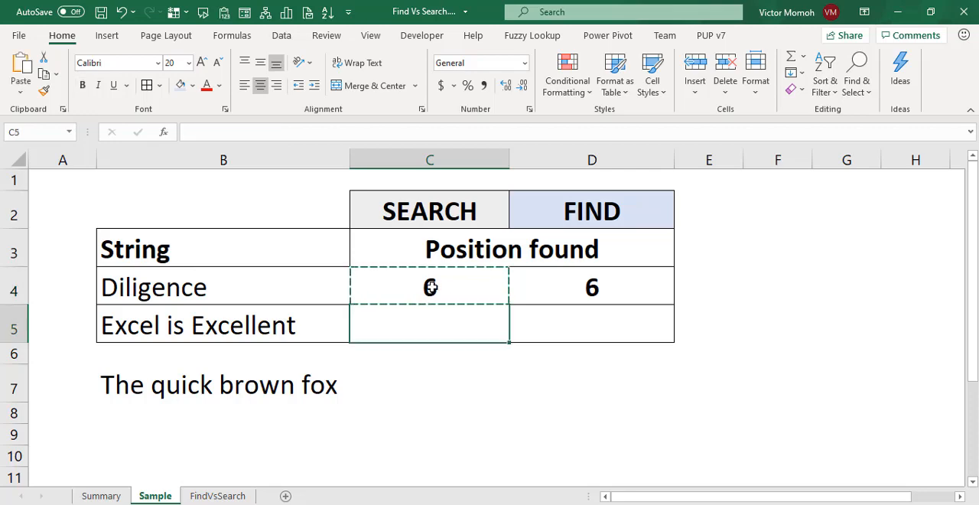
pyautogui.hotkey('ctrl', 'v')
pyautogui.press('Escape')
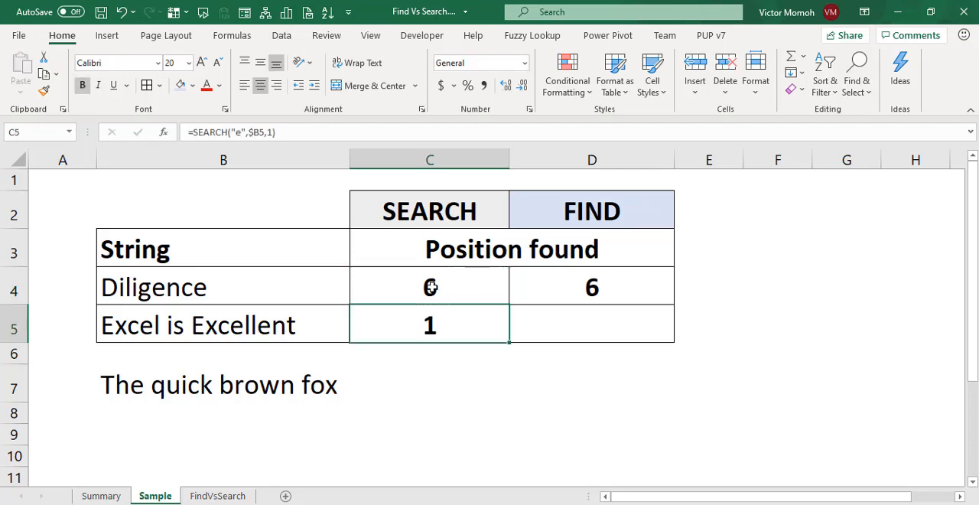
# Copy the FIND formula from D4 down to D5 for the "Excel is Excellent" string.
pyautogui.click(601, 287)
pyautogui.hotkey('ctrl', 'c')
pyautogui.click(596, 323)
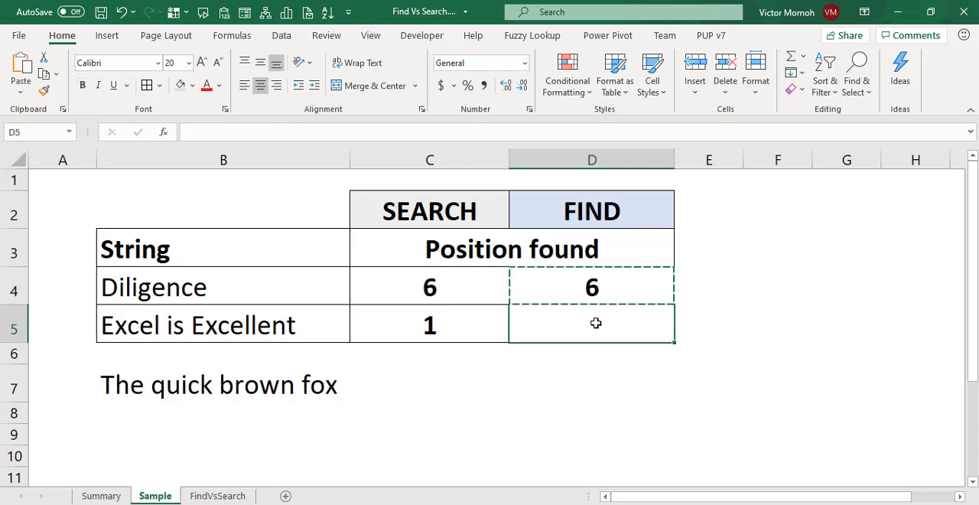
pyautogui.hotkey('ctrl', 'v')
pyautogui.press('Escape')
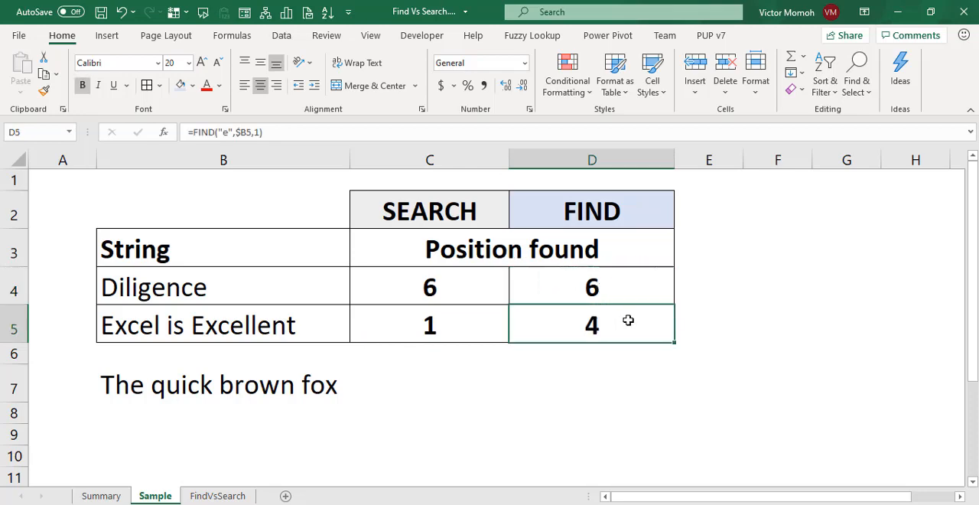
# Inspect the search text and arguments of the SEARCH formula in C5 and compare it with the FIND formula in D5.
pyautogui.click(454, 323)
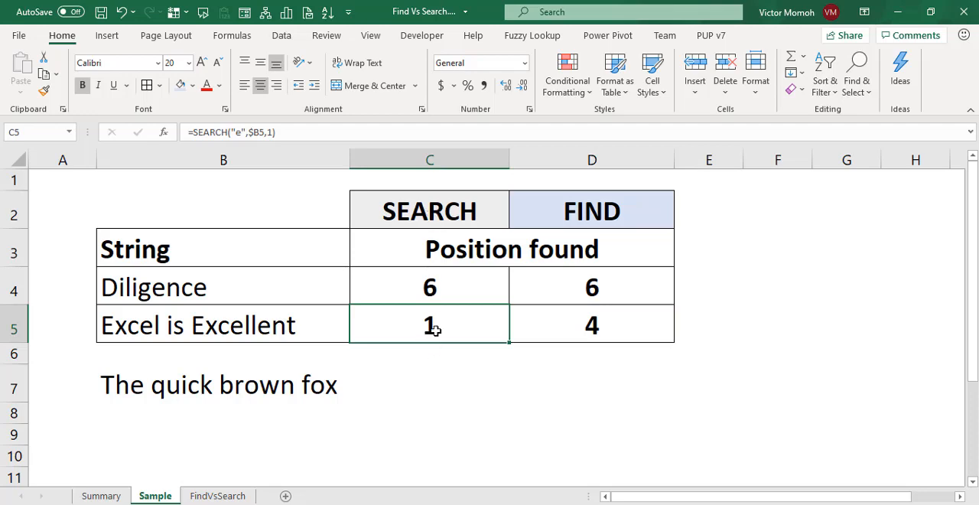
pyautogui.click(238, 132)
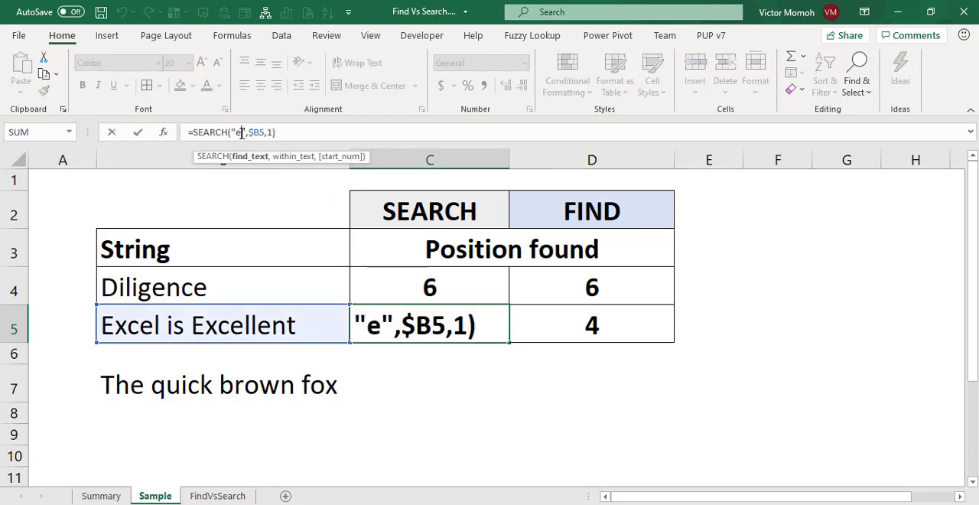
pyautogui.click(297, 133)
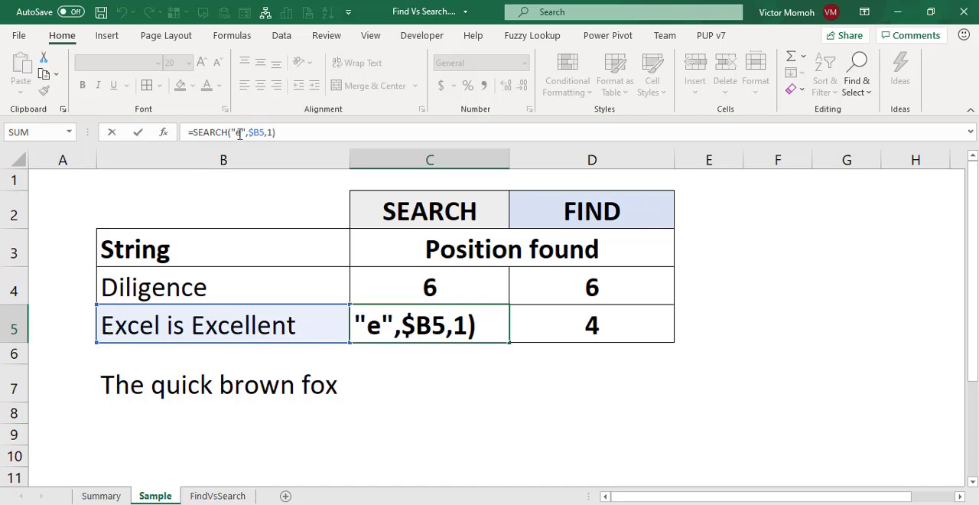
pyautogui.press('Return')
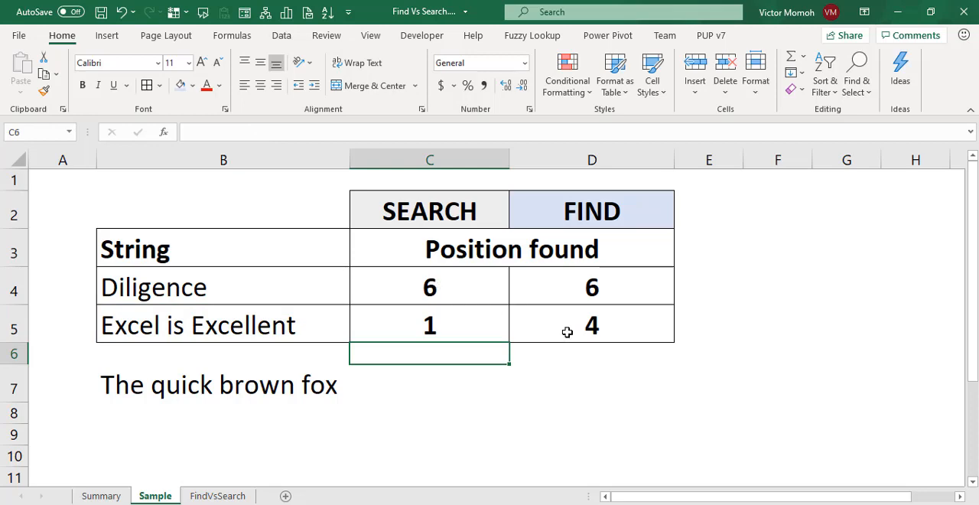
pyautogui.click(567, 332)
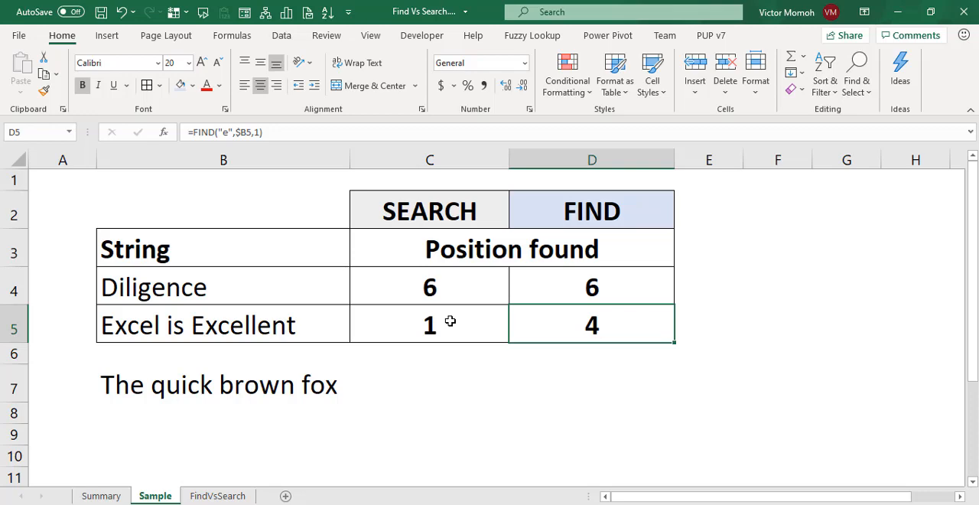
# Enter the formula =SEARCH("br*ox",$B7) in C7 to search "The quick brown fox" with an asterisk wildcard.
pyautogui.click(440, 389)
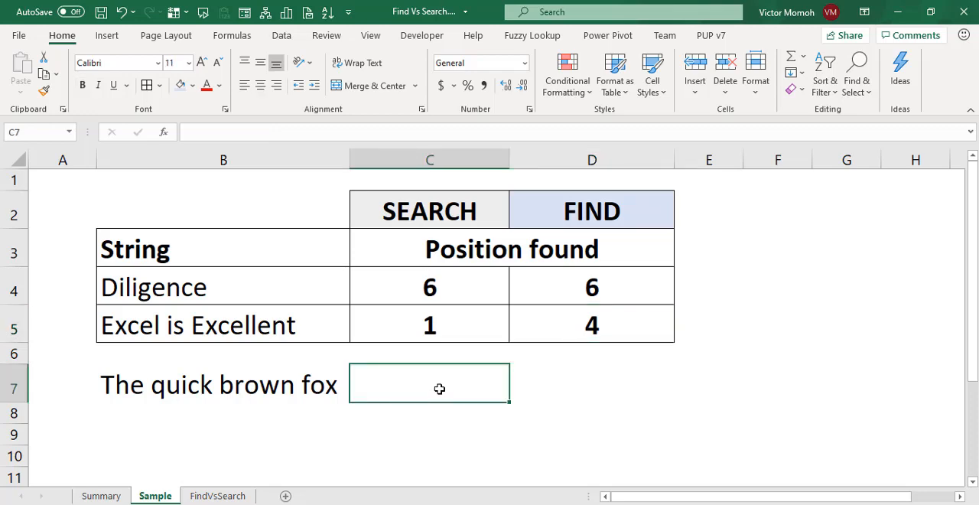
pyautogui.write('=sear')
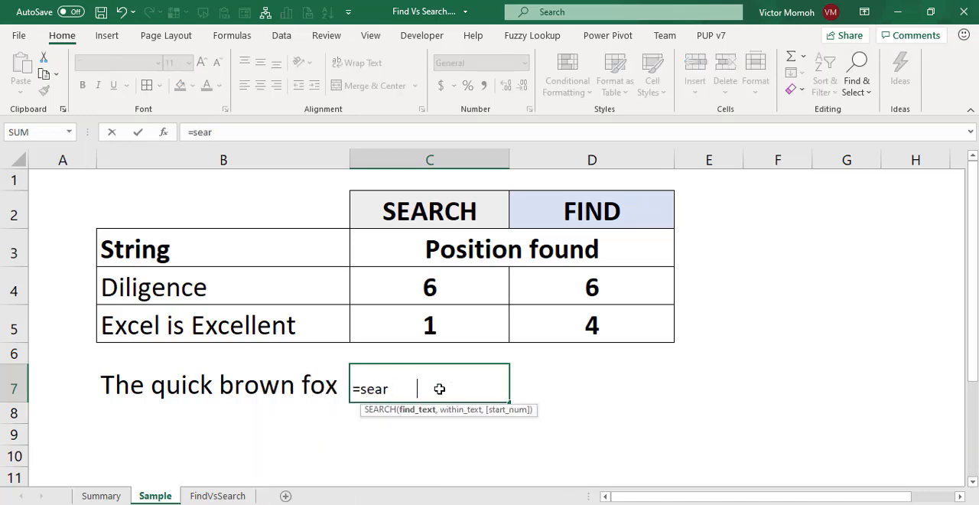
pyautogui.press('Tab')
pyautogui.write('"')
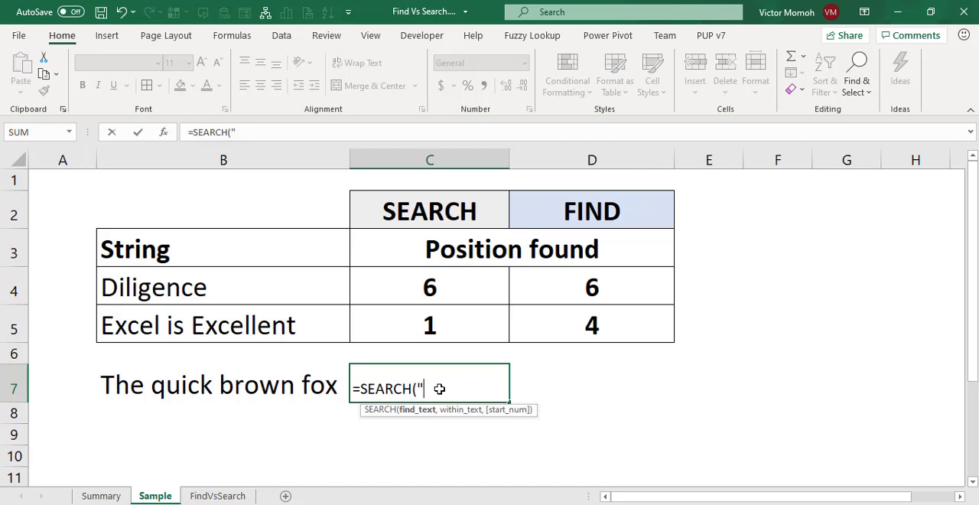
pyautogui.write('br*ox"')
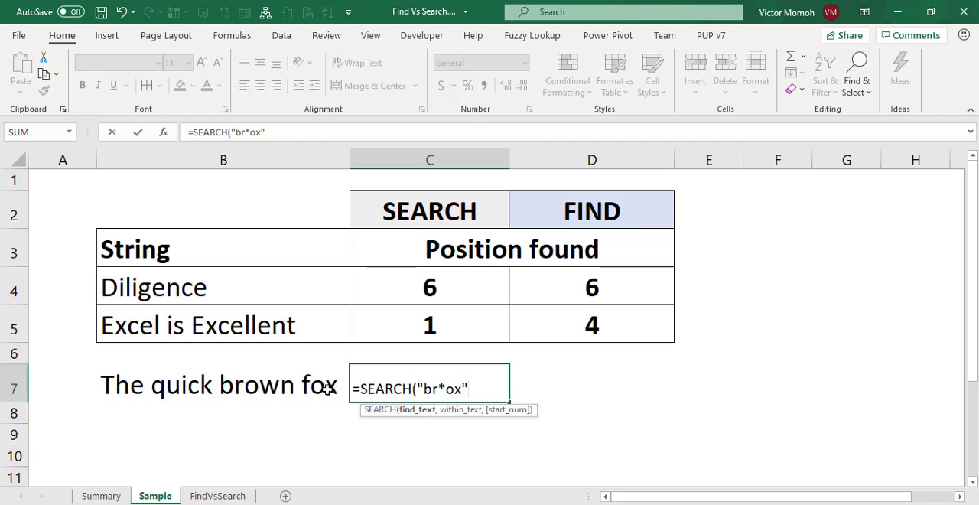
pyautogui.write(',')
pyautogui.click(218, 385)
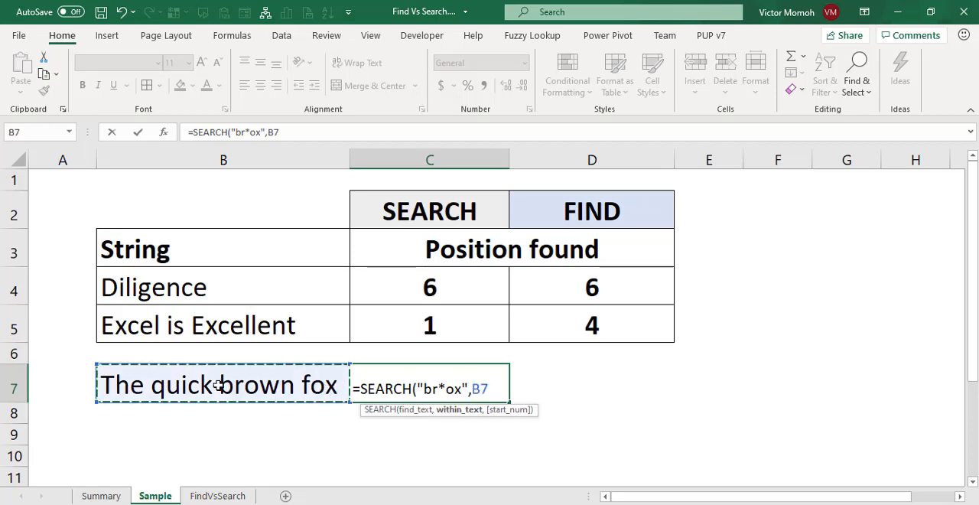
pyautogui.click(269, 134)
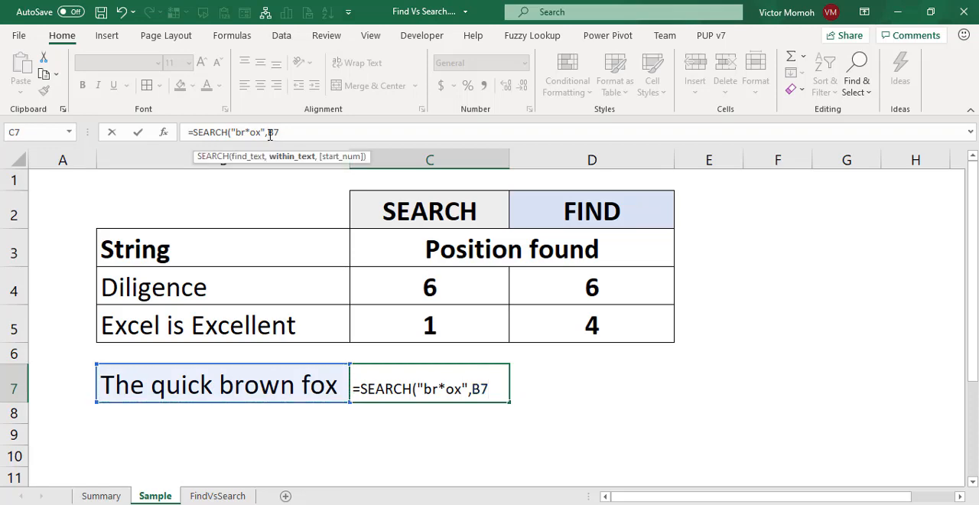
pyautogui.write('$B7)')
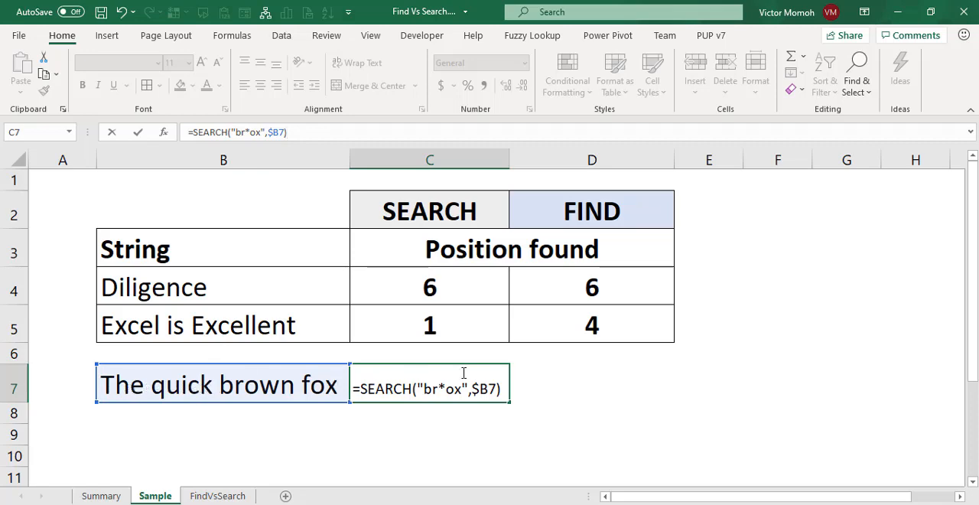
pyautogui.hotkey('ctrl', 'Return')
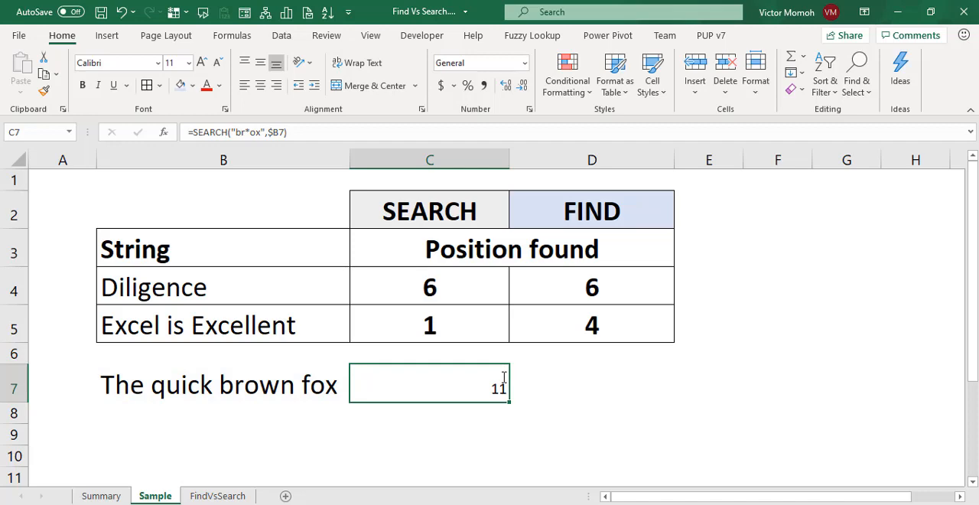
# Center and bold the result in C7, and review the "br*ox" search text in its formula.
pyautogui.click(263, 89)
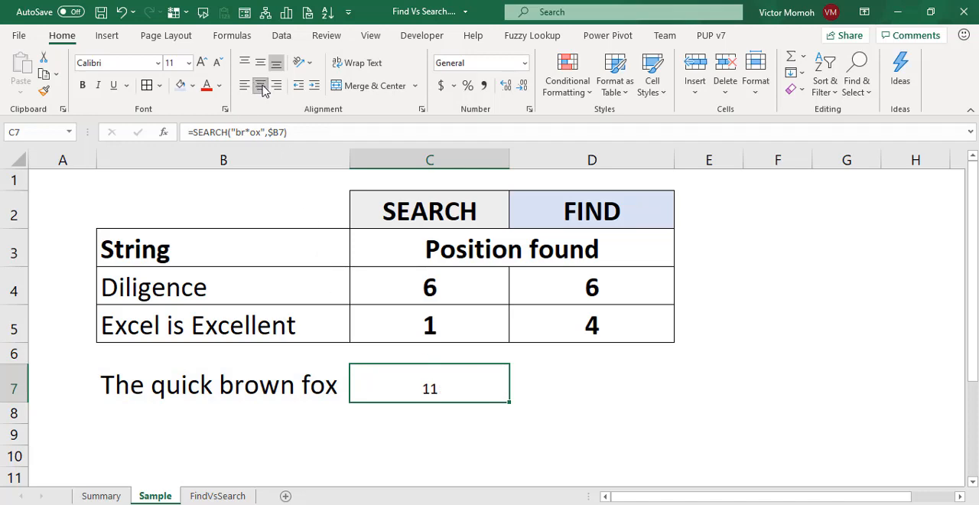
pyautogui.click(81, 85)
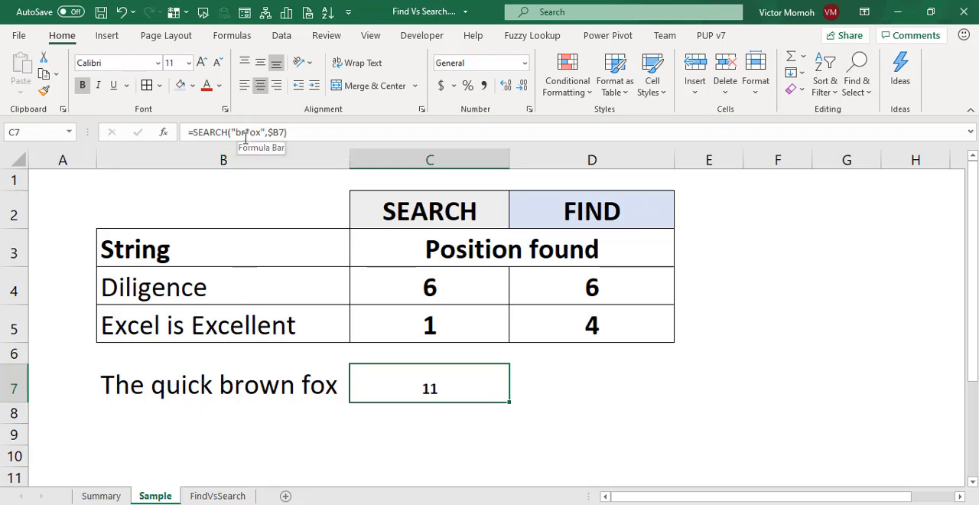
pyautogui.moveTo(235, 132); pyautogui.dragTo(262, 133)
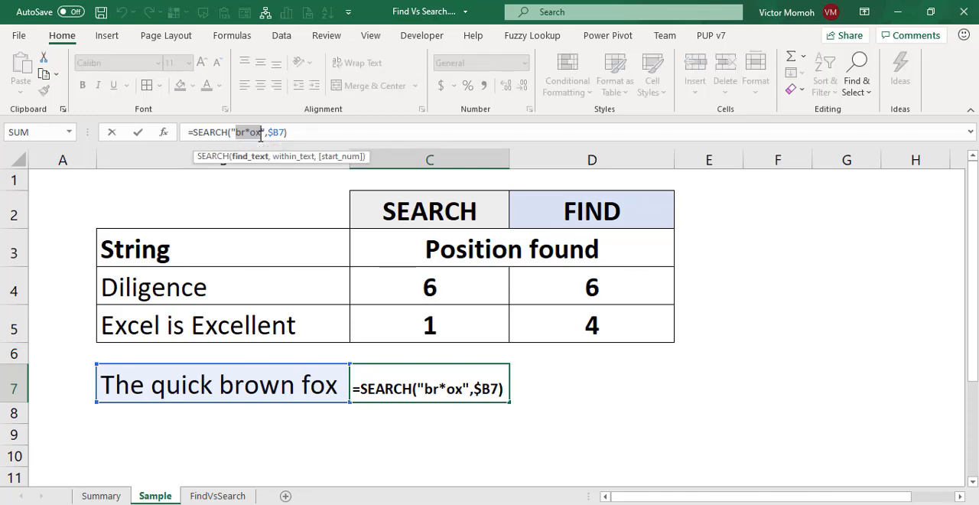
pyautogui.press('Return')
pyautogui.press('Up')
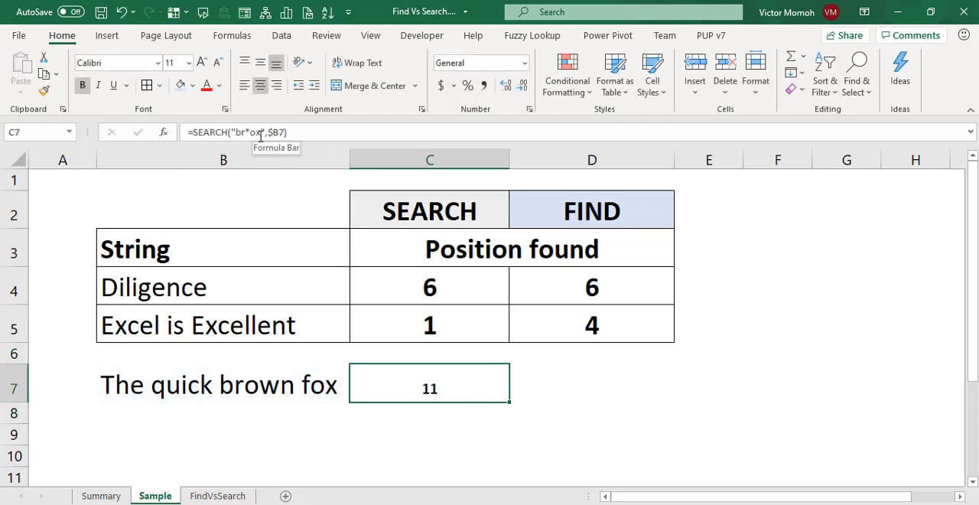
# Copy the SEARCH formula from C7 to D7 and replace its function name with FIND.
pyautogui.hotkey('ctrl', 'c')
pyautogui.press('Right')
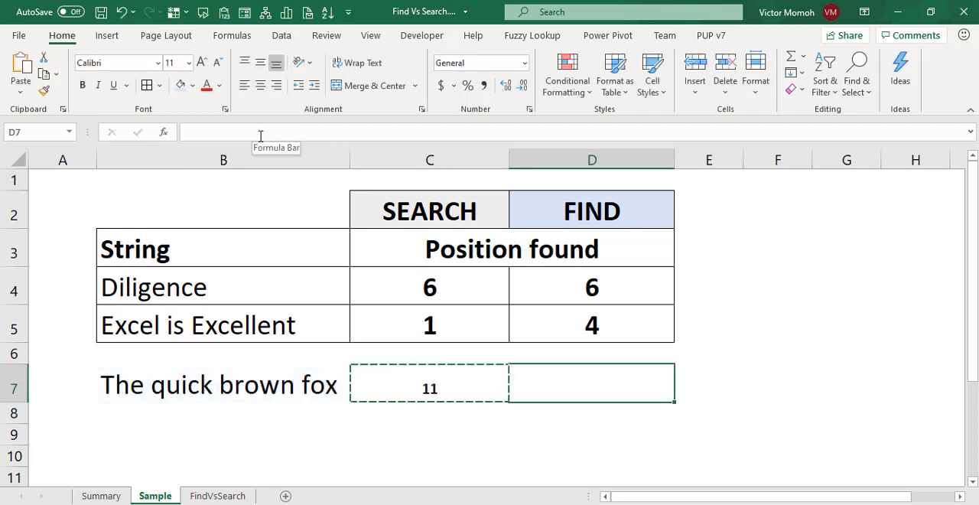
pyautogui.hotkey('ctrl', 'v')
pyautogui.press('BackSpace')
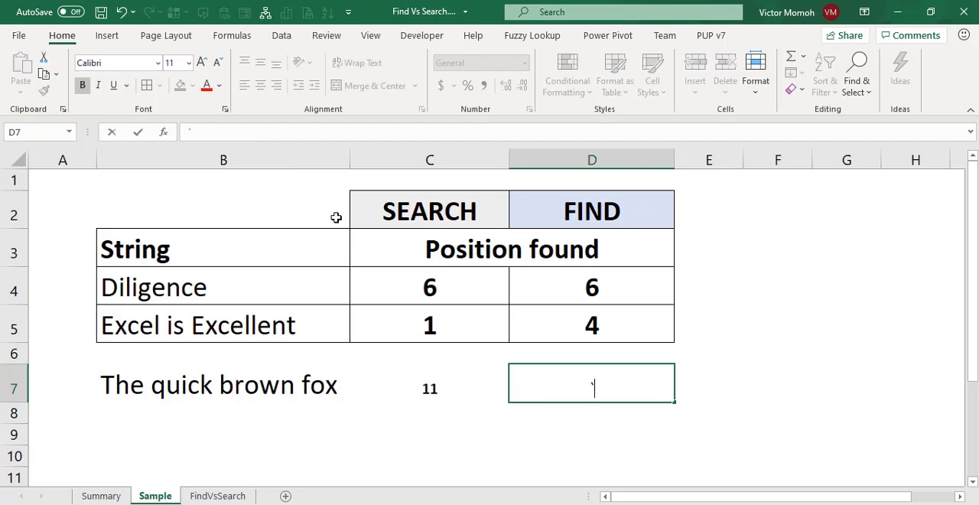
pyautogui.press('Escape')
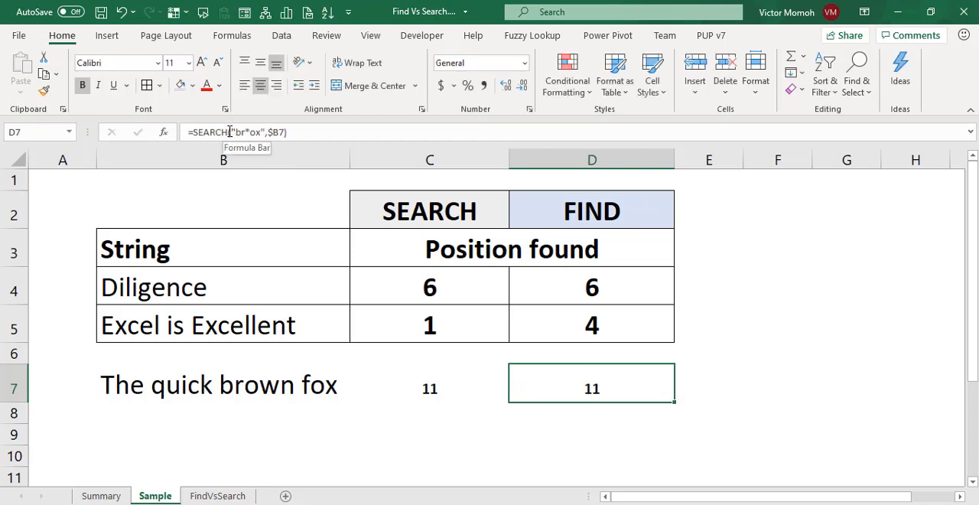
pyautogui.moveTo(228, 132); pyautogui.dragTo(195, 130)
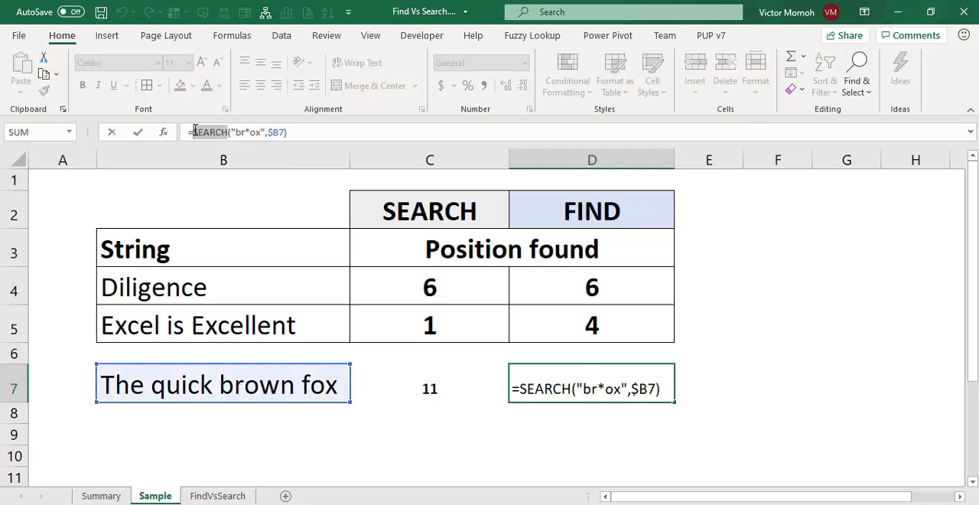
pyautogui.write('FIND')
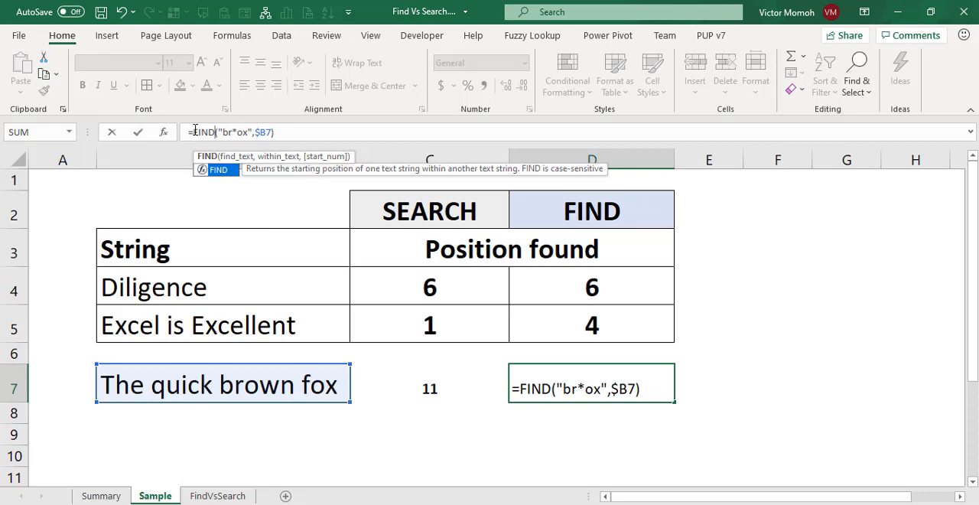
pyautogui.press('Return')
pyautogui.press('Up')
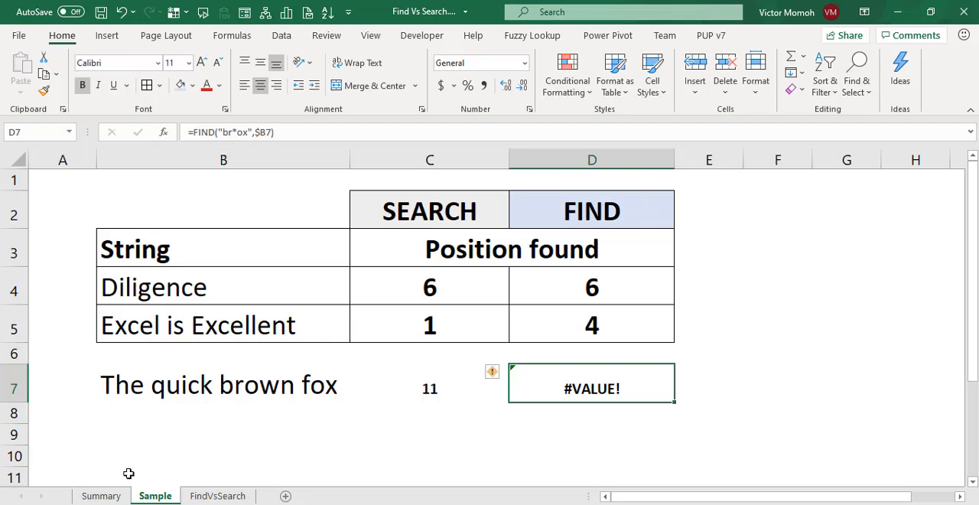
# Review the FIND remarks on case sensitivity and wildcard characters in the Summary sheet, and return to the Sample sheet.
pyautogui.click(107, 496)
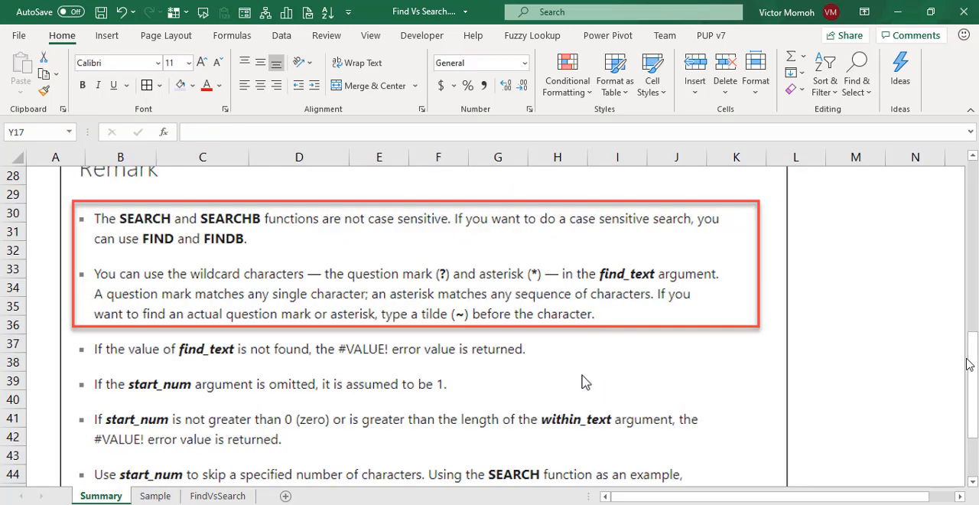
pyautogui.moveTo(971, 364); pyautogui.dragTo(975, 187)
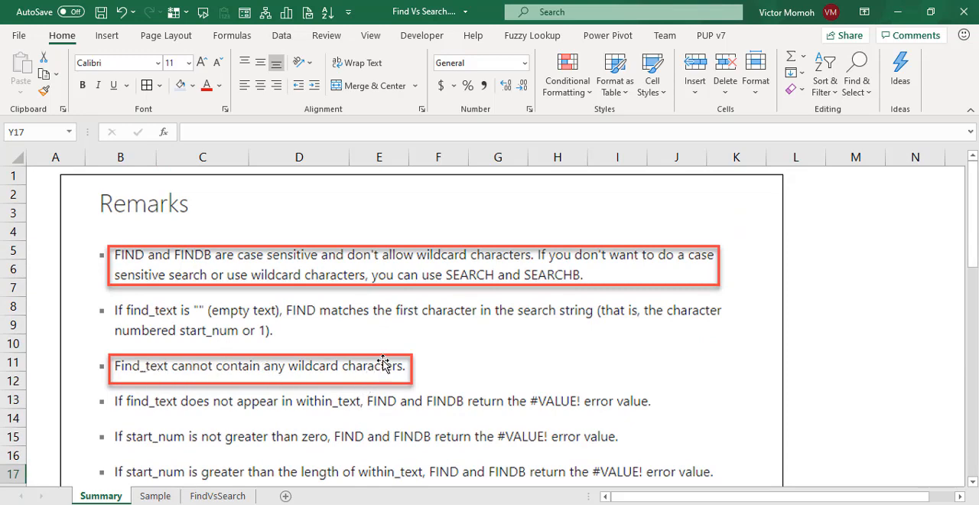
pyautogui.click(161, 496)
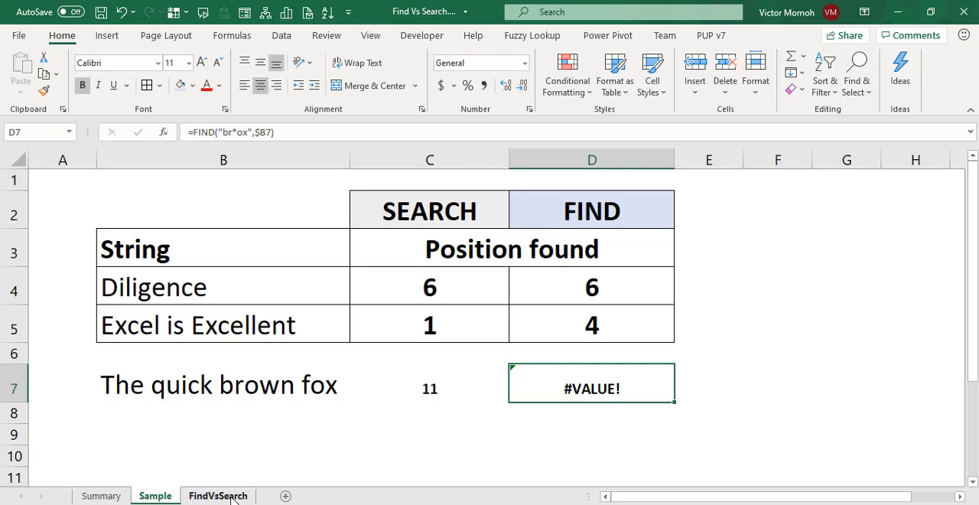
# On the FindVsSearch sheet, examine the first-name and last-name parts of the joined full name in B3.
pyautogui.click(222, 496)
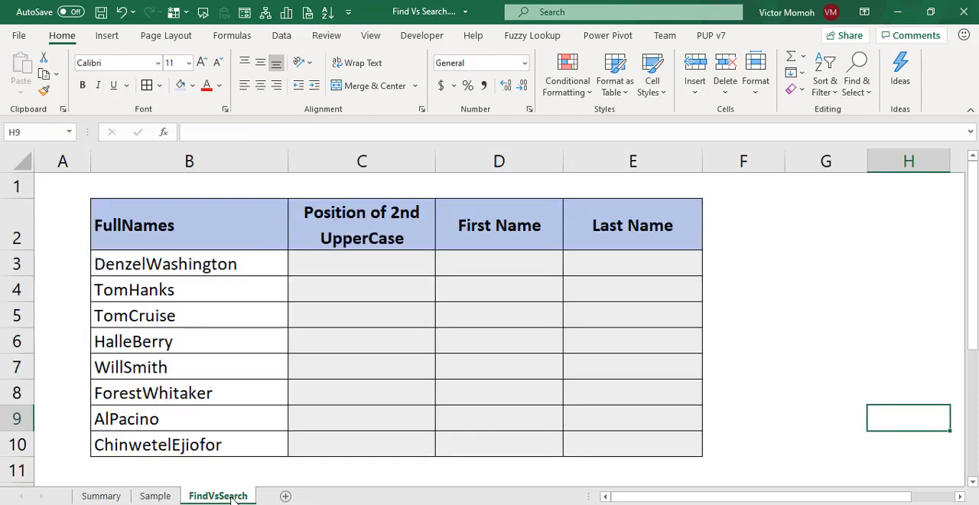
pyautogui.click(357, 262)
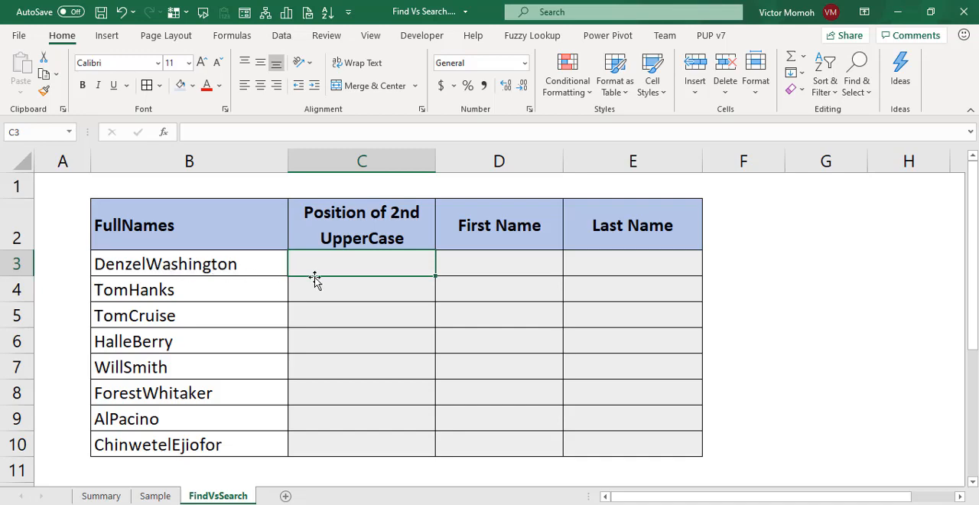
pyautogui.click(99, 264)
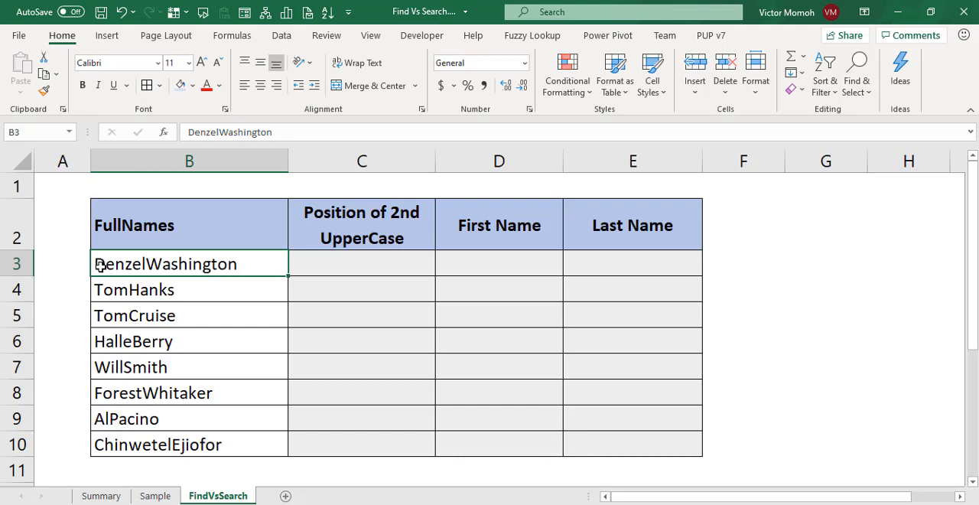
pyautogui.doubleClick(152, 266)
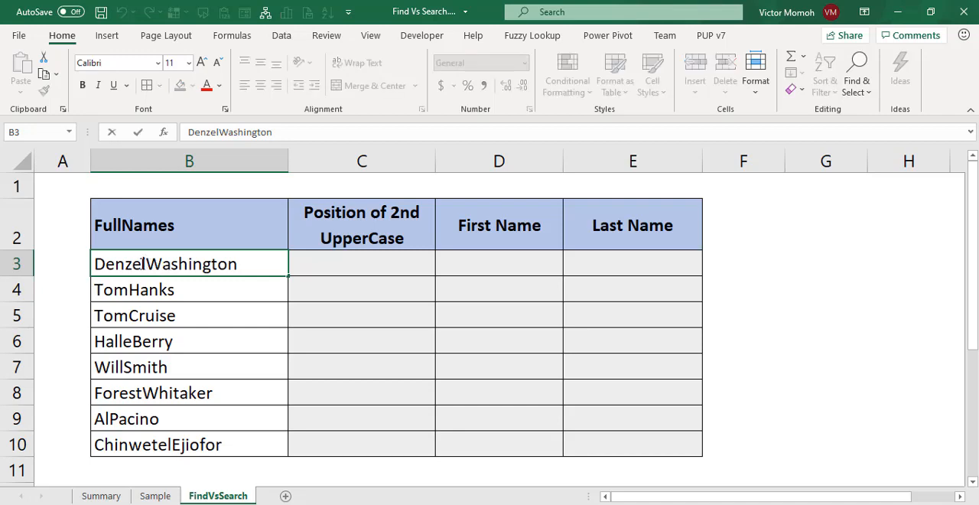
pyautogui.moveTo(147, 265); pyautogui.dragTo(64, 263)
pyautogui.click(169, 269)
pyautogui.moveTo(145, 266); pyautogui.dragTo(245, 266)
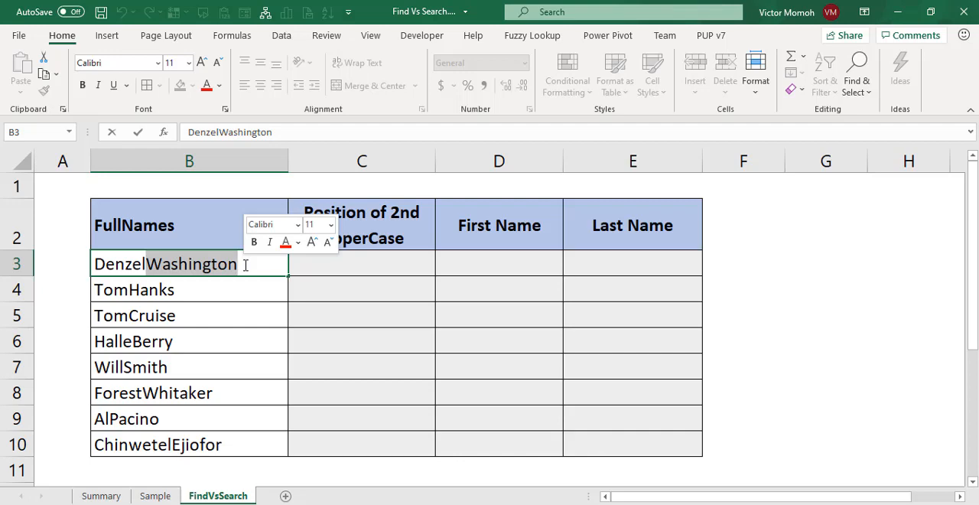
pyautogui.press('Return')
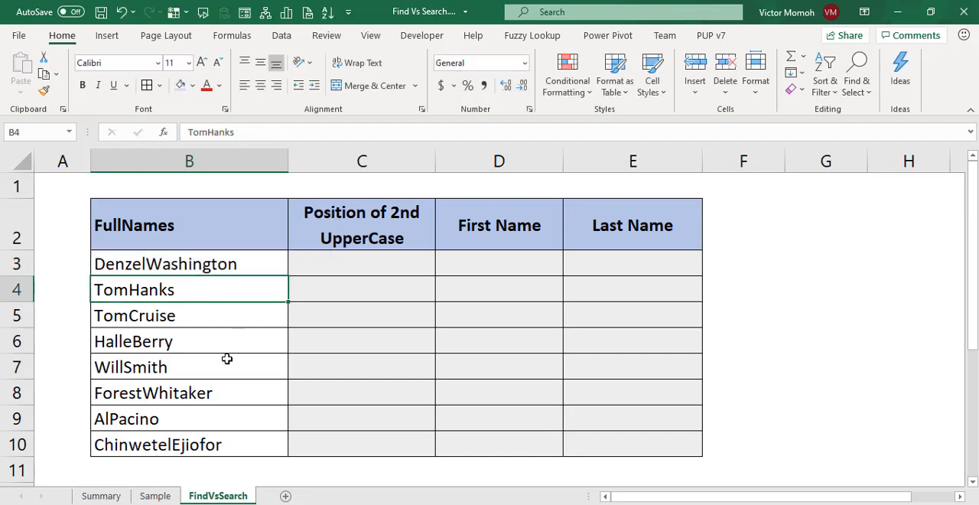
pyautogui.click(373, 264)
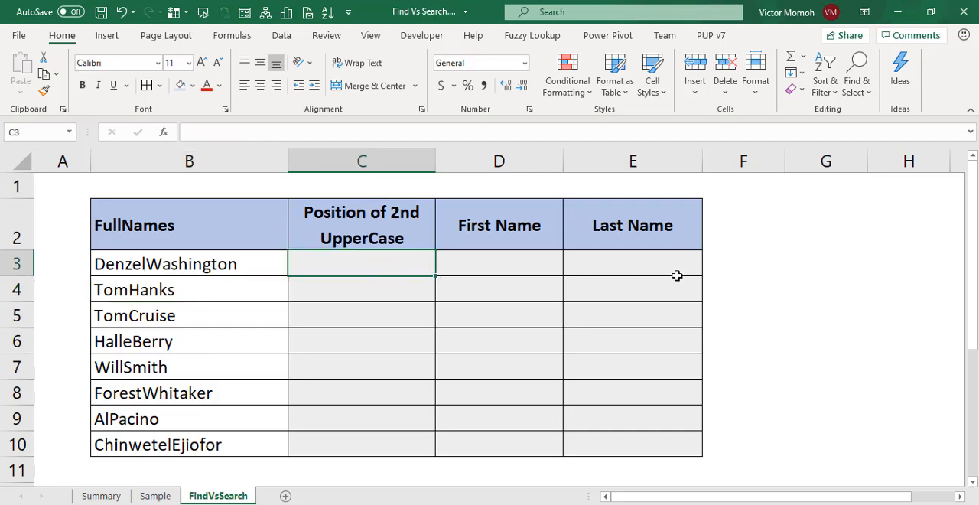
# Enter the formula =CHAR(65) in the empty cell G3 beside the table.
pyautogui.click(781, 267)
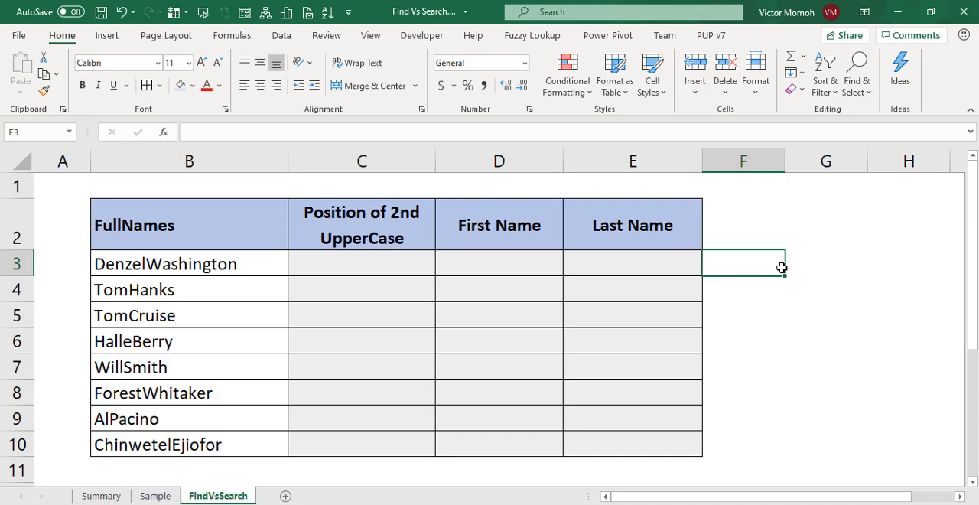
pyautogui.press('Right')
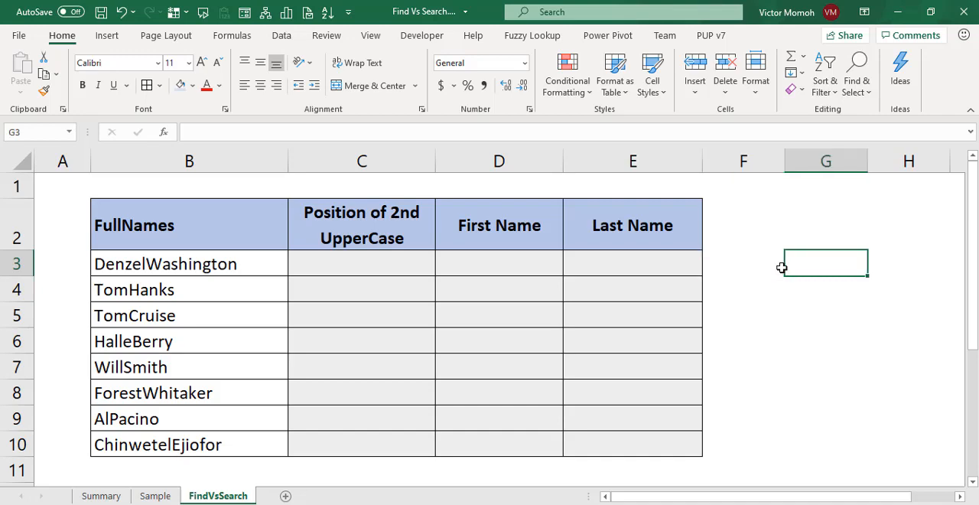
pyautogui.write('=char')
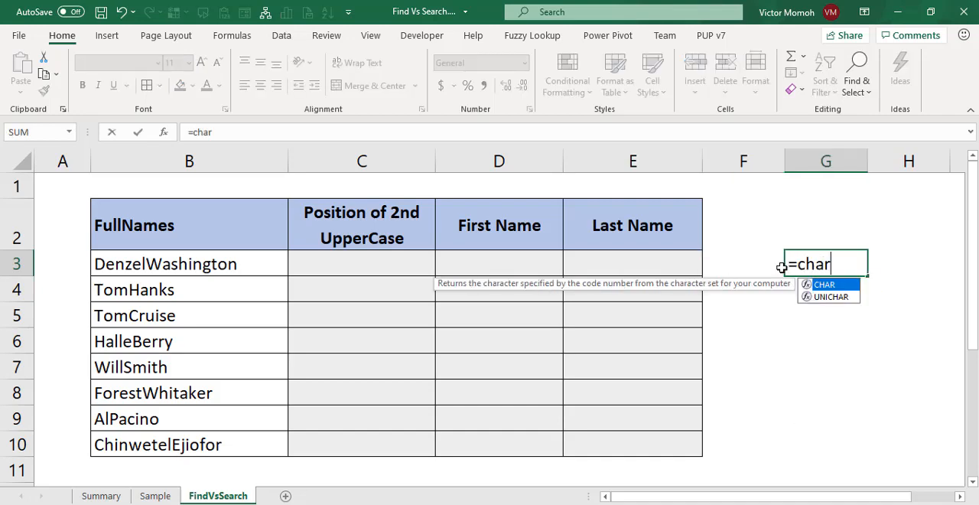
pyautogui.press('Tab')
pyautogui.write('65)')
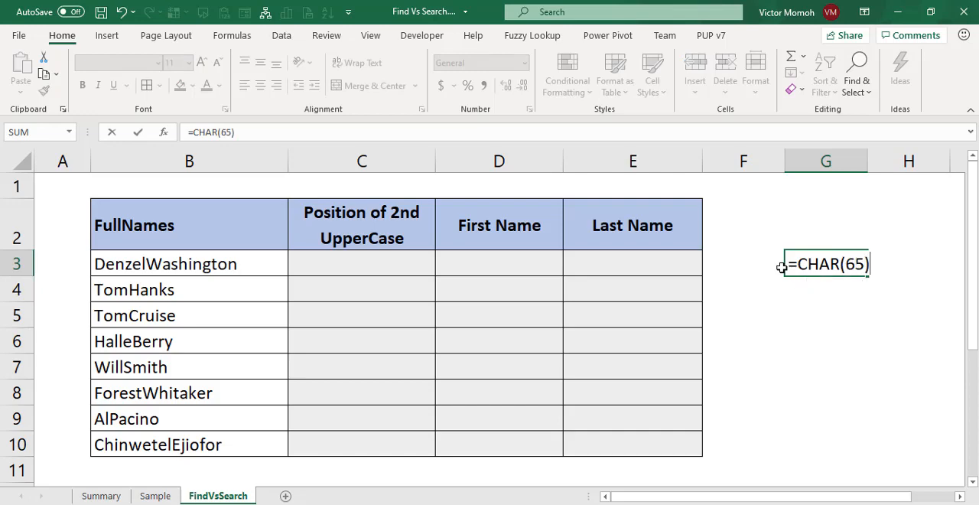
pyautogui.hotkey('ctrl', 'Return')
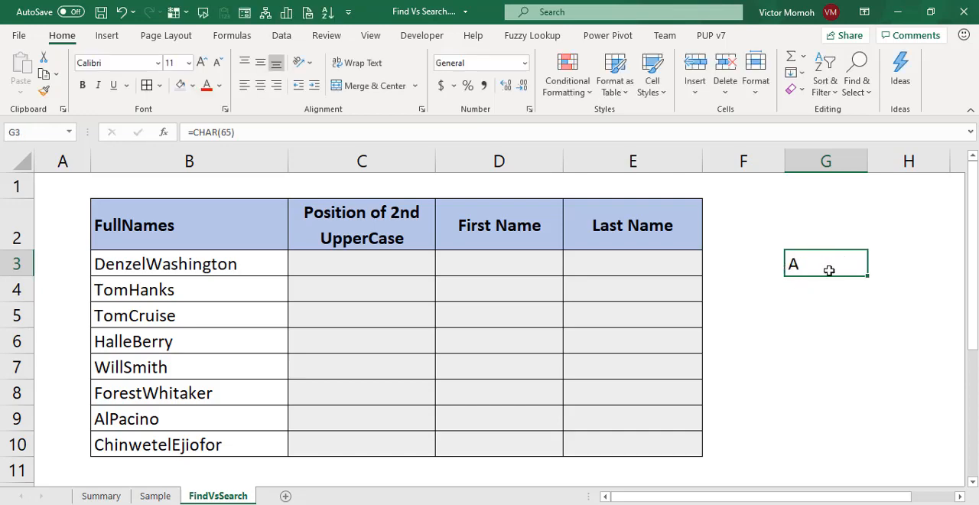
# Change the formula in G3 to =CHAR(64+ROWS($1:1)).
pyautogui.click(232, 134)
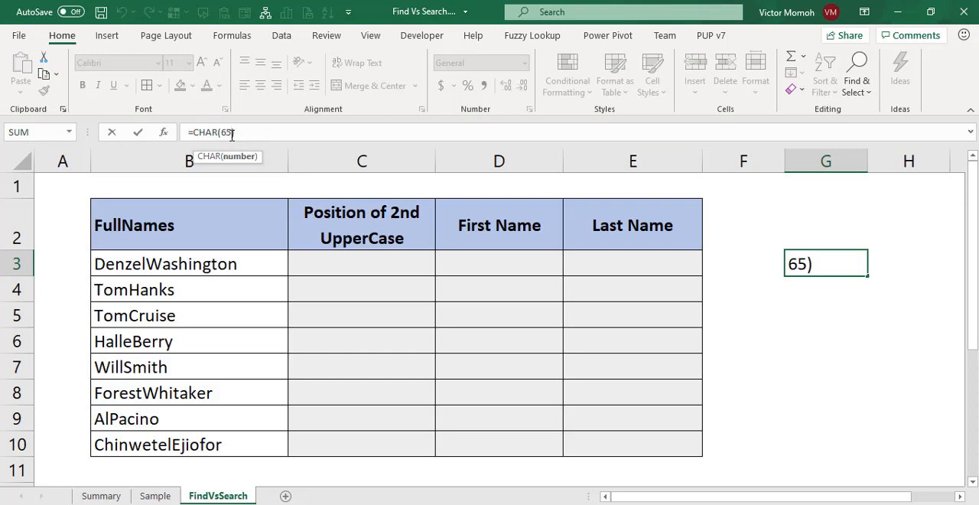
pyautogui.press('BackSpace')
pyautogui.write('4+row')
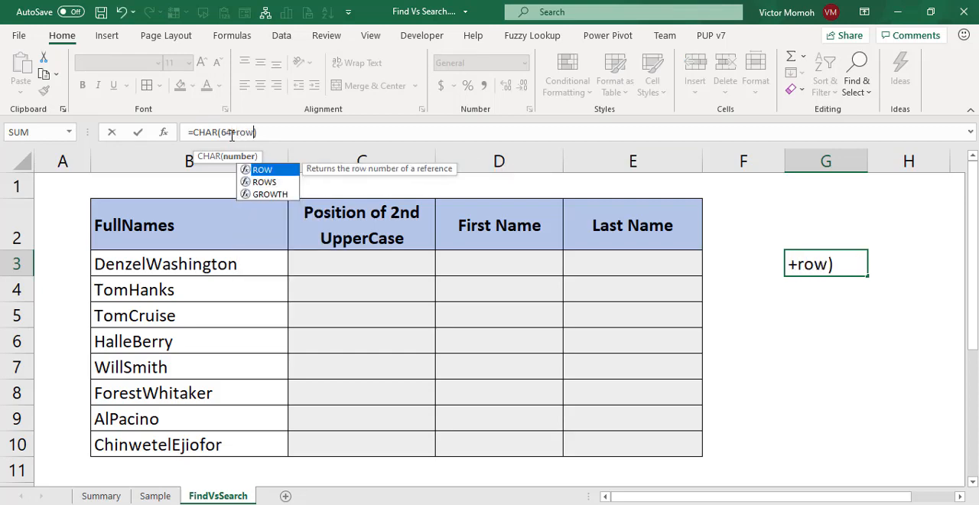
pyautogui.write('4')
pyautogui.press('BackSpace')
pyautogui.write('s')
pyautogui.press('Tab')
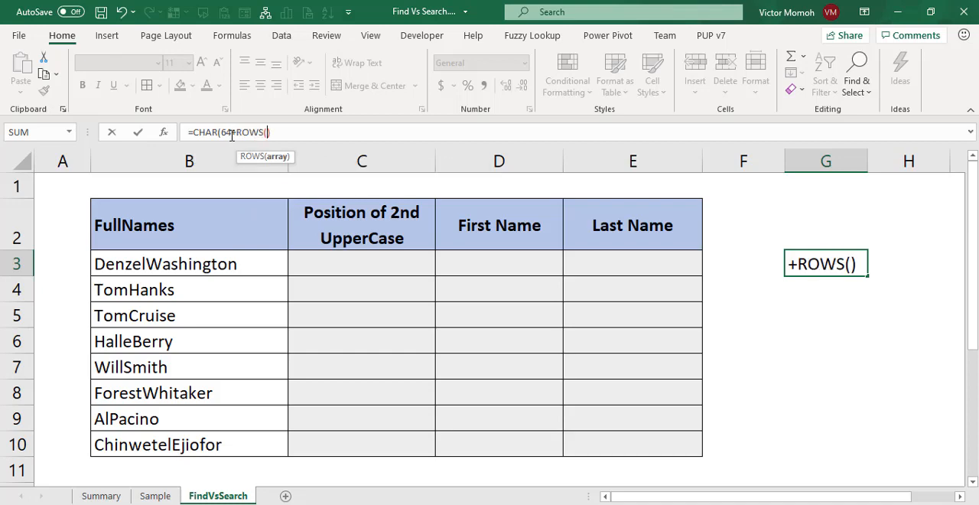
pyautogui.write('$1:1')
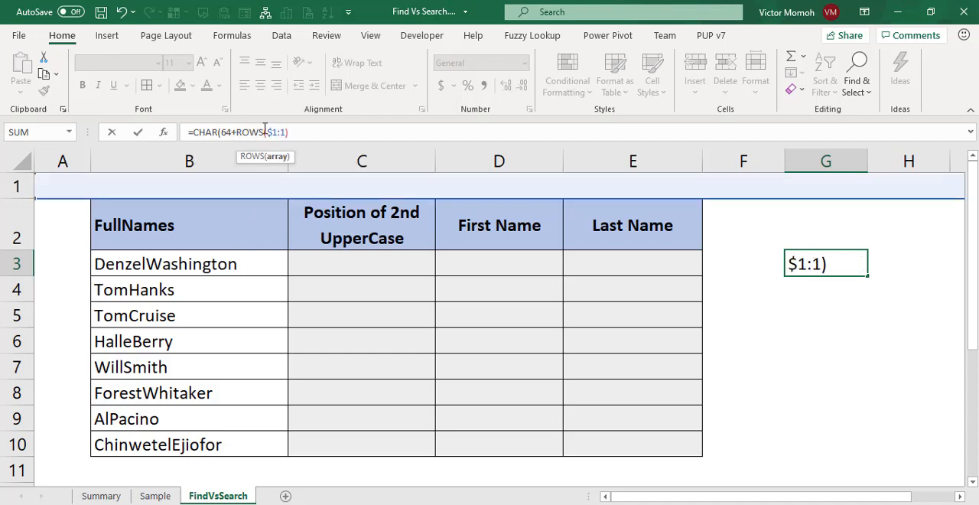
pyautogui.write(')')
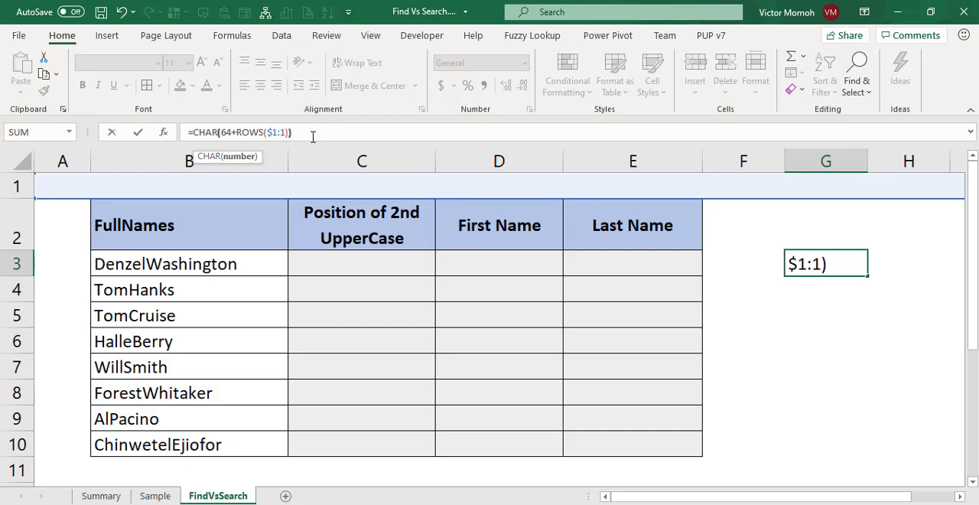
pyautogui.write(')')
pyautogui.hotkey('ctrl', 'Return')
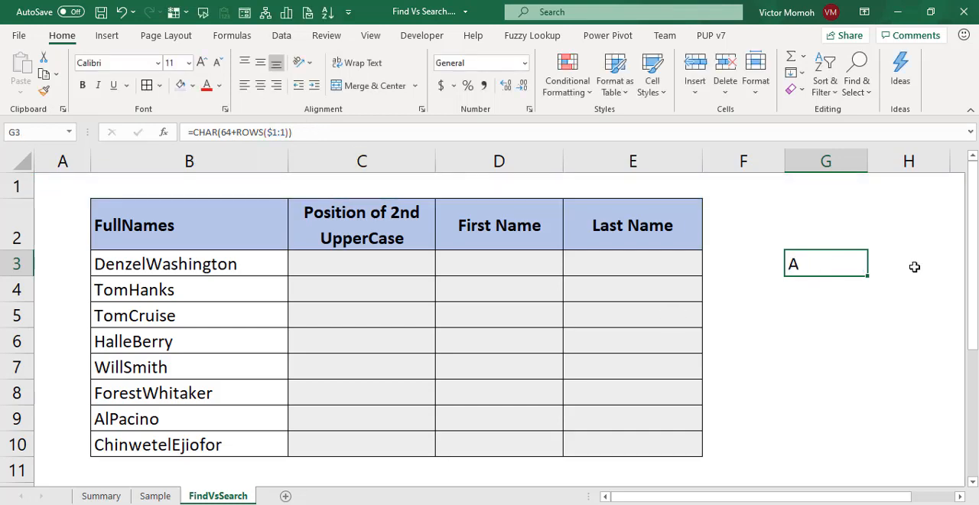
# Fill the G3 formula down to G11 and inspect how its row reference expands in the copied cells.
pyautogui.moveTo(867, 294); pyautogui.dragTo(864, 474)
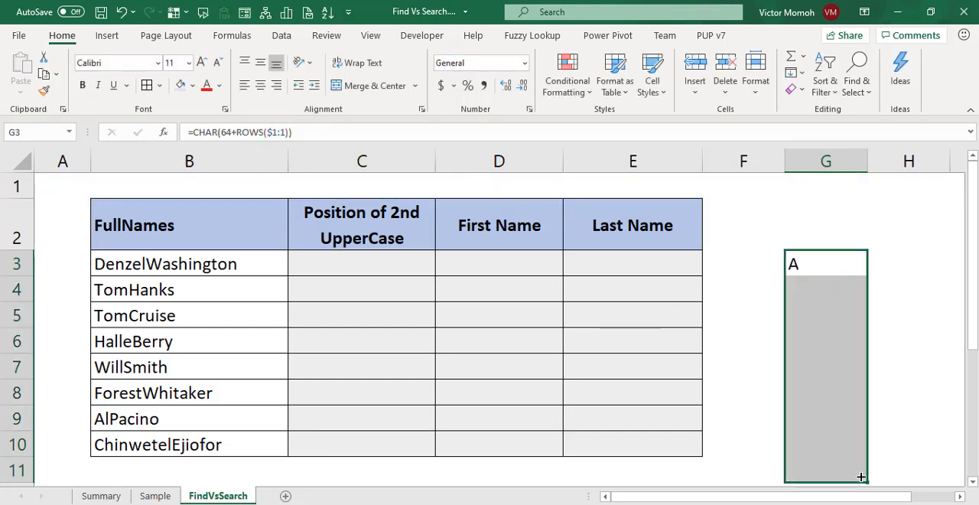
pyautogui.click(824, 270)
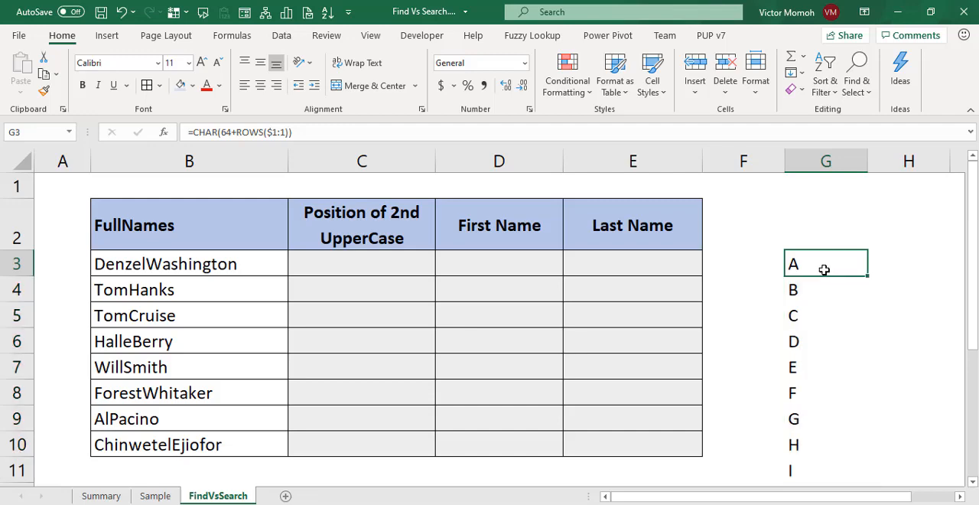
pyautogui.press('Down')
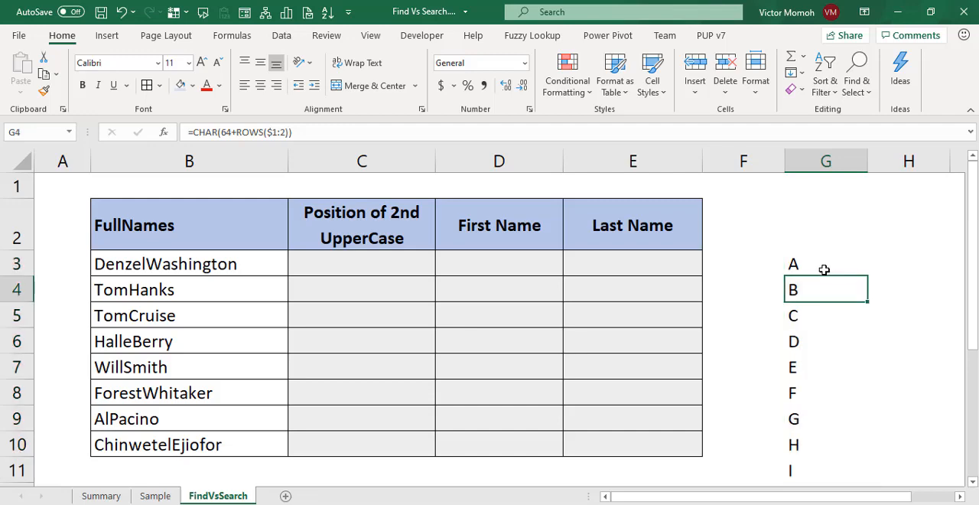
pyautogui.press('Down')
pyautogui.press('Down')
pyautogui.press('Down')
pyautogui.press('Down')
pyautogui.press('Down')
pyautogui.press('Down')
pyautogui.press('Down')
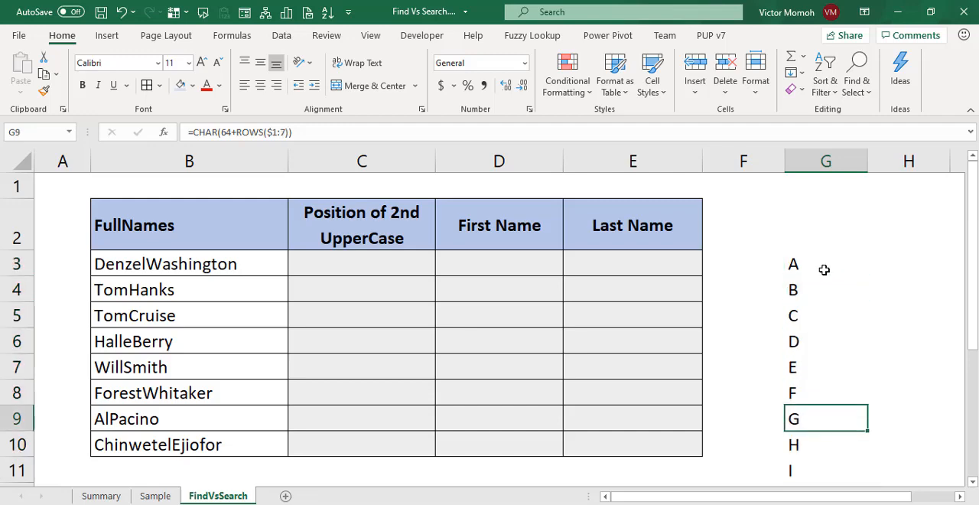
# Clear the helper letter formulas from G3:G11.
pyautogui.press('Up')
pyautogui.press('Up')
pyautogui.press('Up')
pyautogui.press('Up')
pyautogui.press('Up')
pyautogui.press('Up')
pyautogui.press('Up')
pyautogui.press('Up')
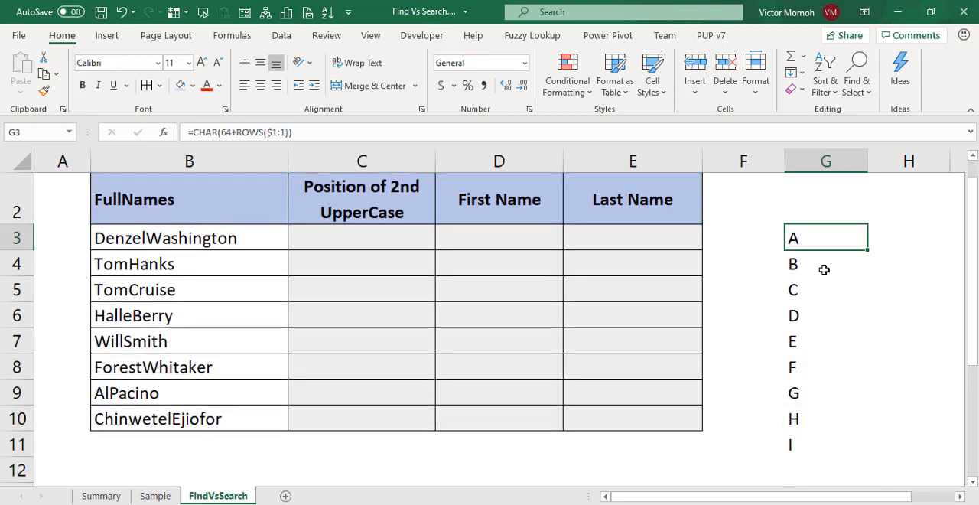
pyautogui.hotkey('ctrl', 'shift', 'Down')
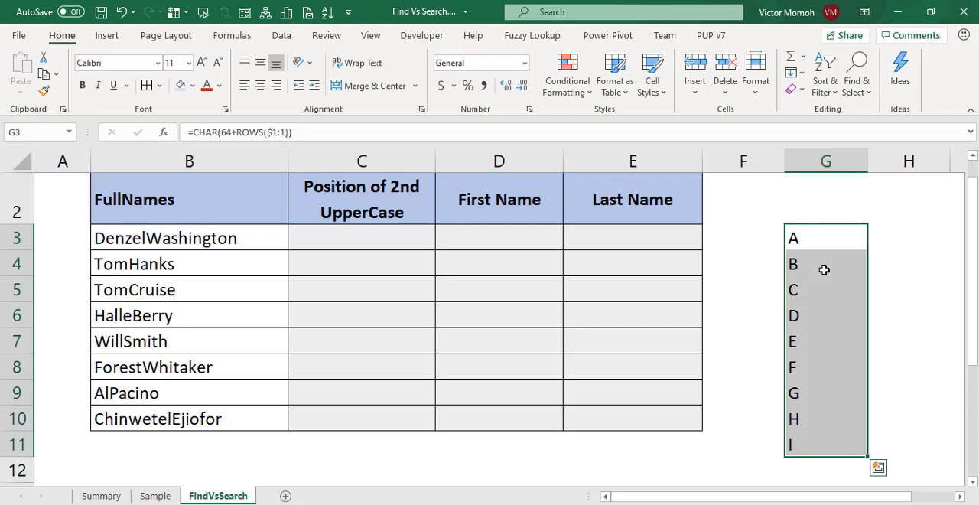
pyautogui.press('Delete')
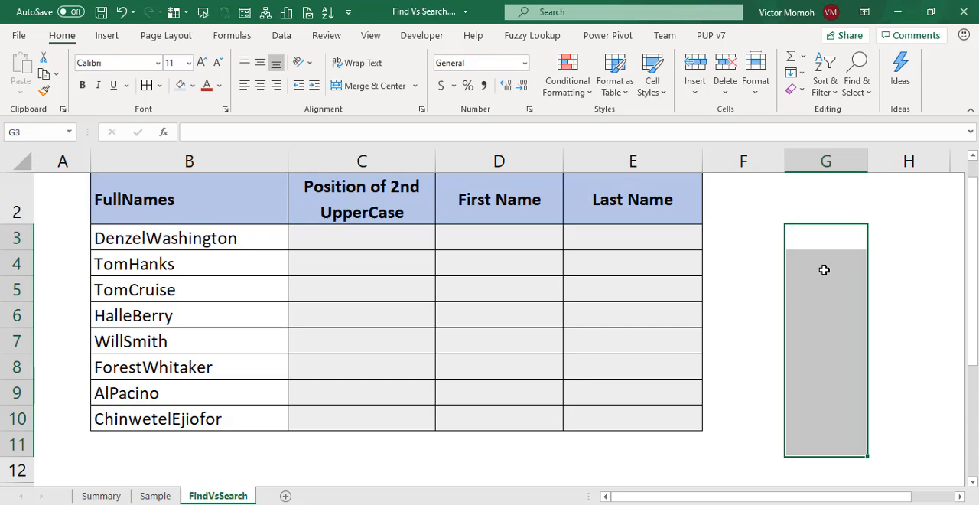
# Write the formula =CHAR(ROW(65:90)) in C3, the first cell under Position of 2nd UpperCase.
pyautogui.click(351, 245)
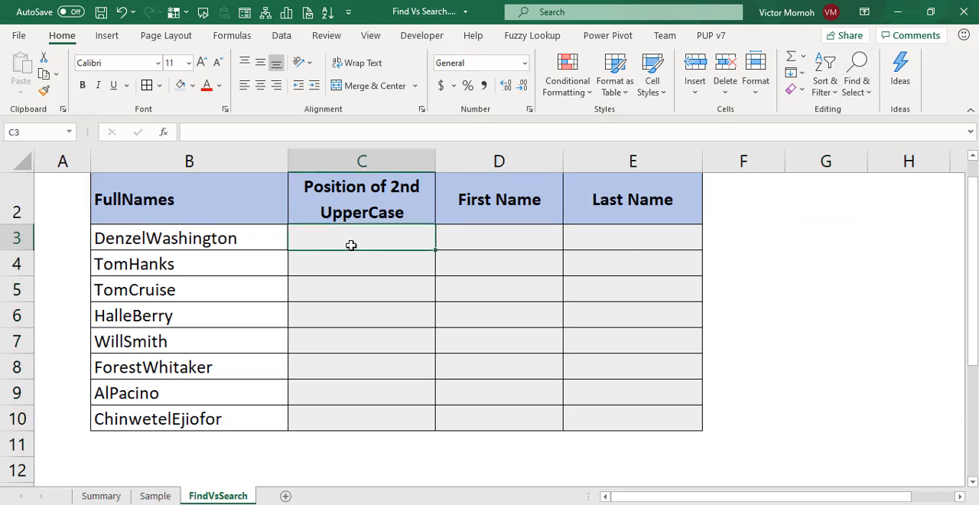
pyautogui.write('=C')
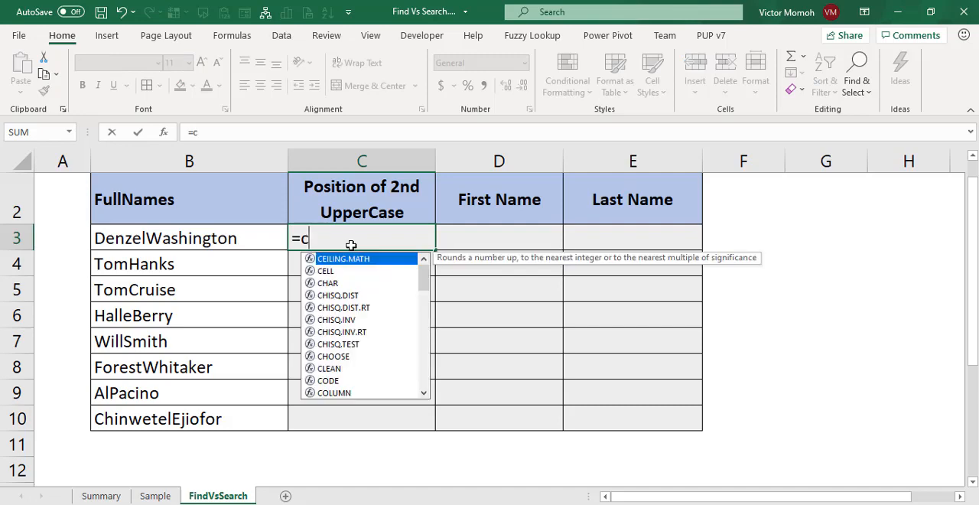
pyautogui.press('BackSpace')
pyautogui.write('char')
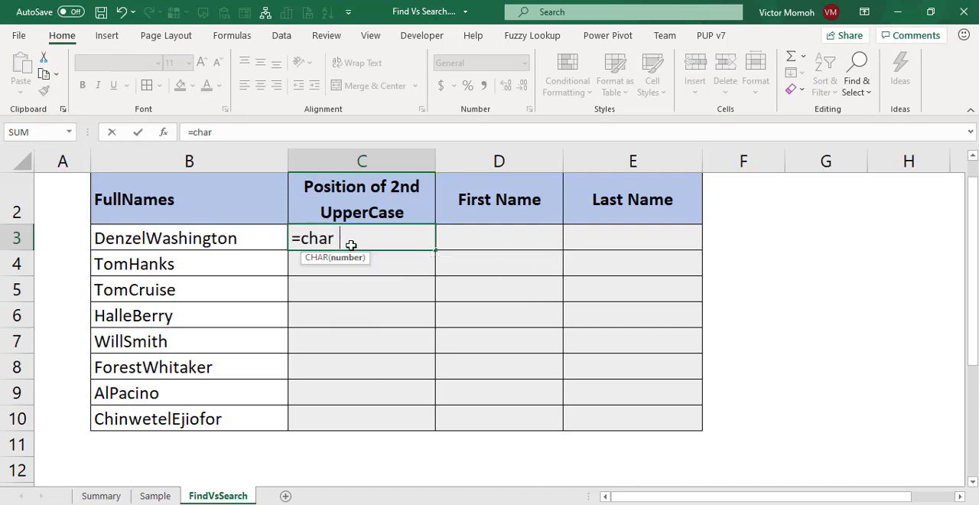
pyautogui.press('BackSpace')
pyautogui.write('(65')
pyautogui.press('BackSpace')
pyautogui.press('BackSpace')
pyautogui.write('row')
pyautogui.press('Tab')
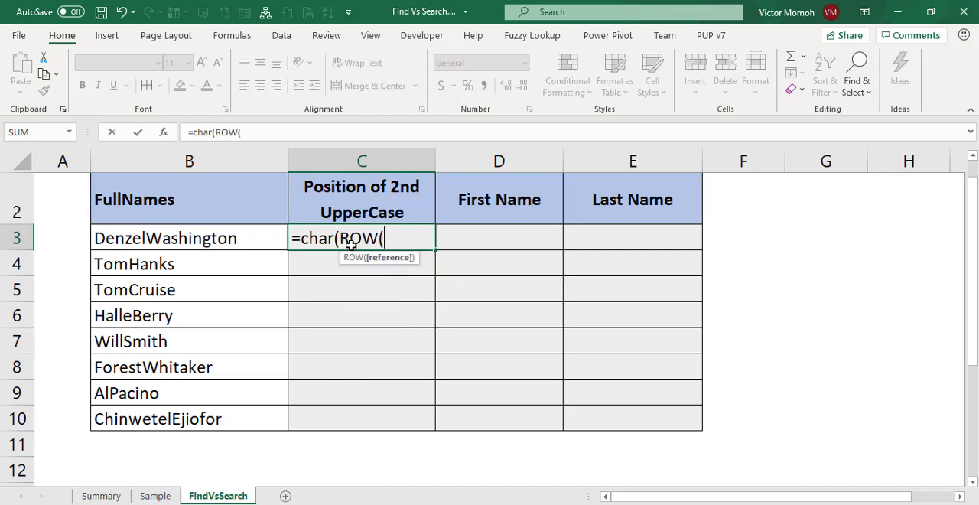
pyautogui.write('65:90))')
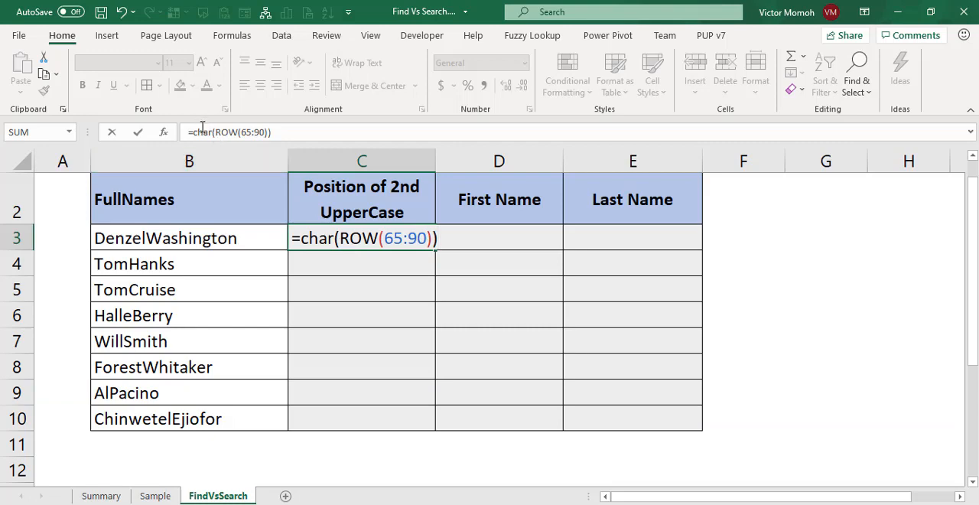
# Preview the arrays from ROW(65:90) and the whole CHAR expression in C3, restore the formula each time, and commit it.
pyautogui.moveTo(216, 134); pyautogui.dragTo(268, 133)
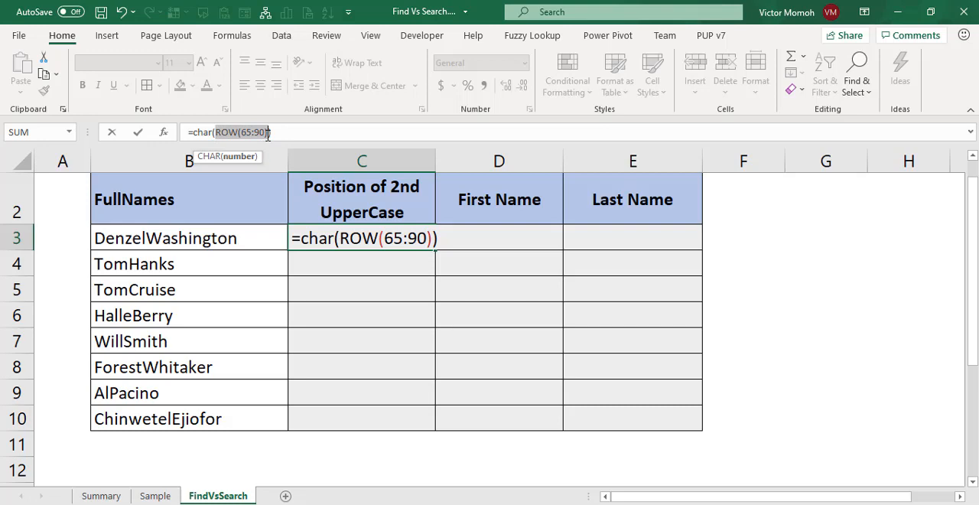
pyautogui.press('F9')
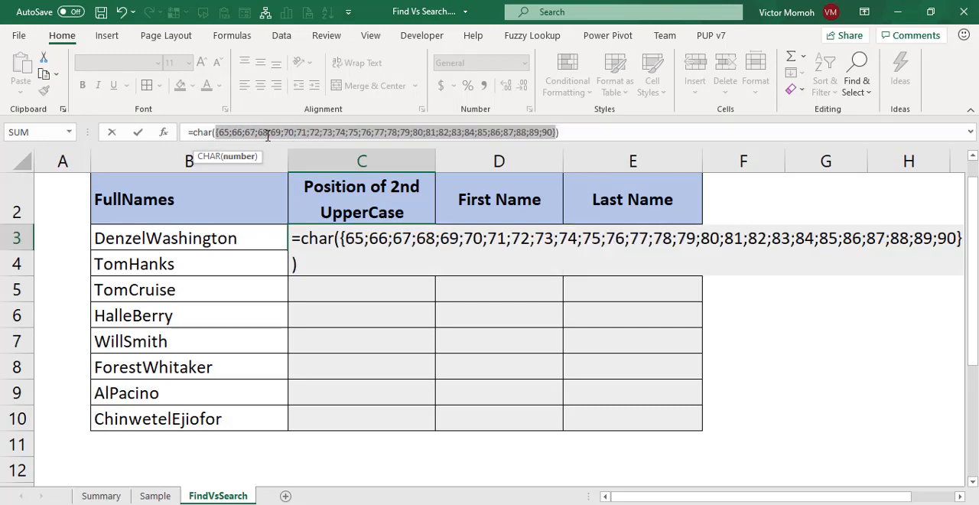
pyautogui.hotkey('ctrl', 'z')
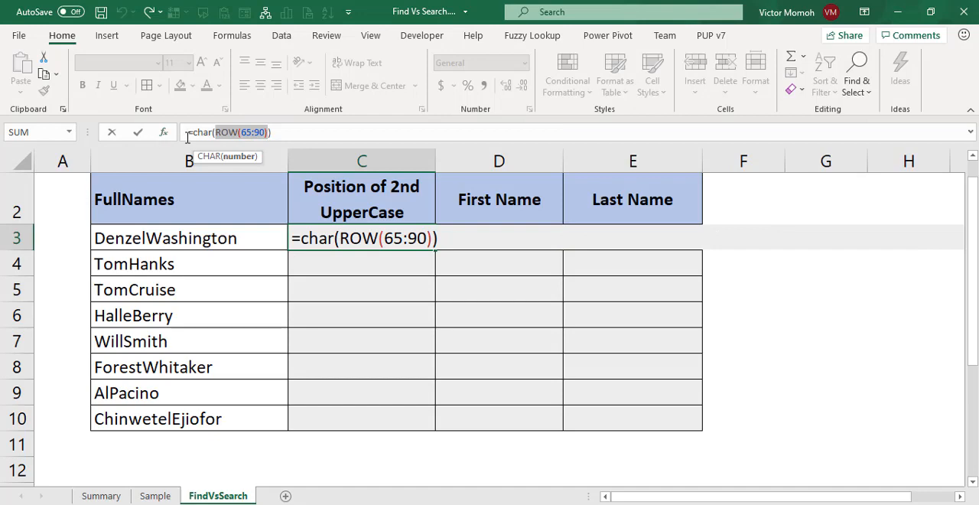
pyautogui.moveTo(192, 132); pyautogui.dragTo(284, 135)
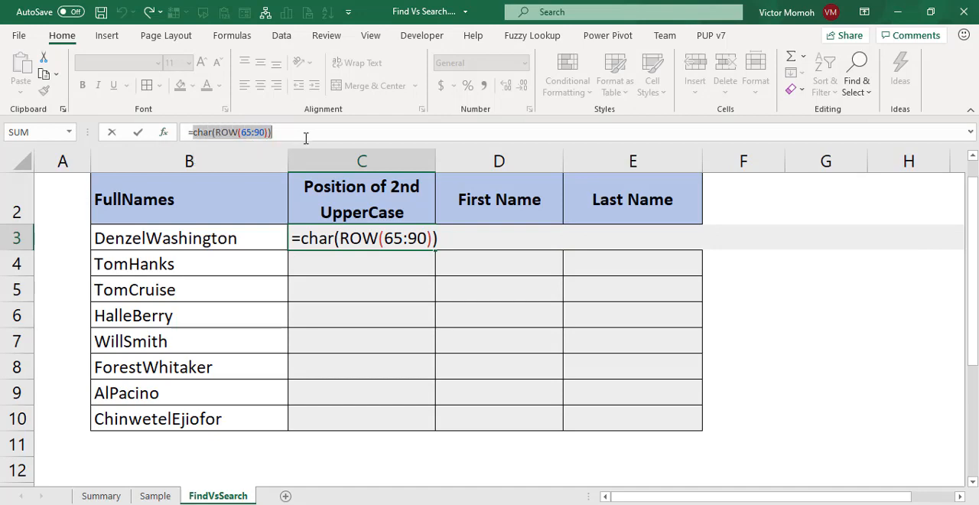
pyautogui.press('F9')
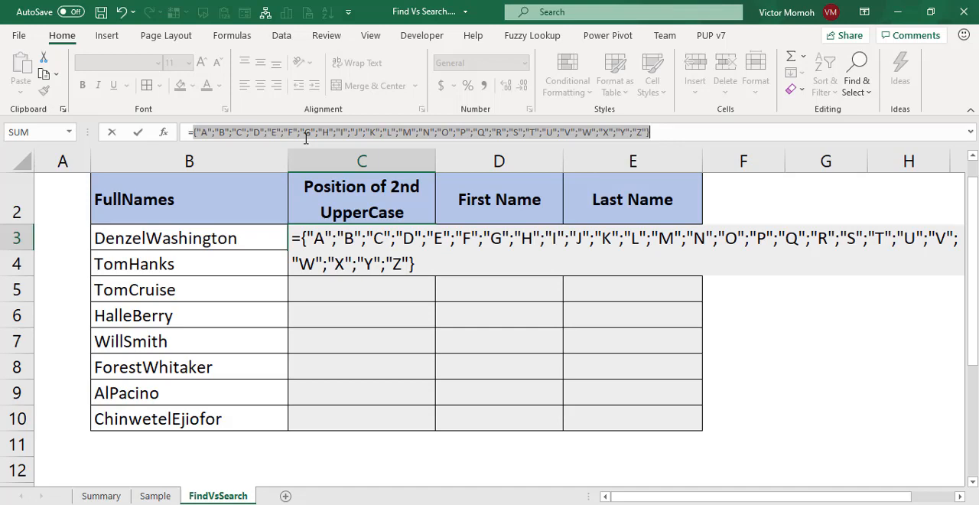
pyautogui.hotkey('ctrl', 'z')
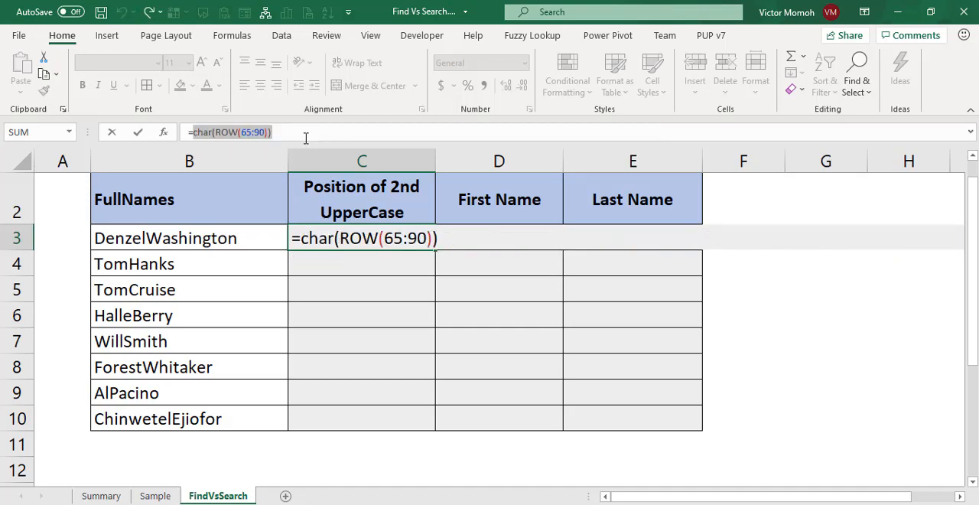
pyautogui.hotkey('ctrl', 'Return')
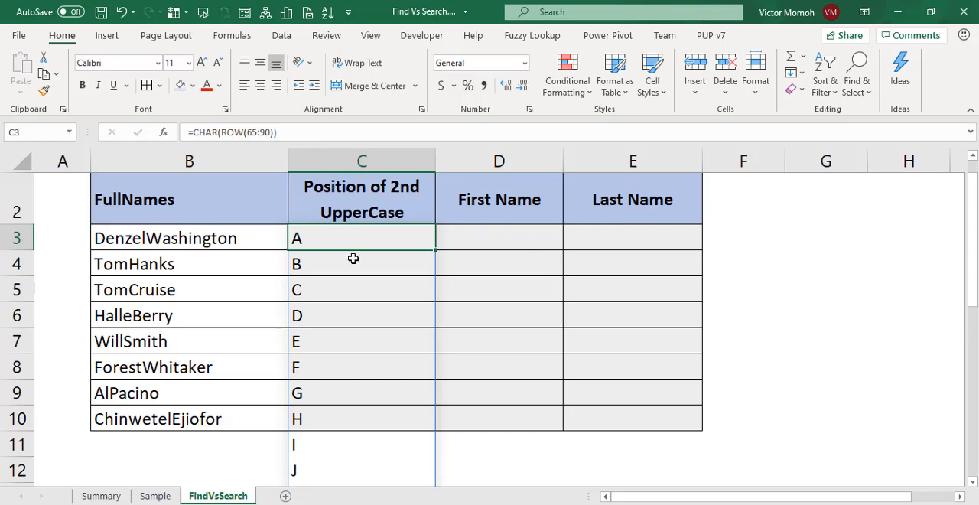
# Replace the formula in C3 with =CHAR(ROW(INDIRECT("65:90"))).
pyautogui.press('Delete')
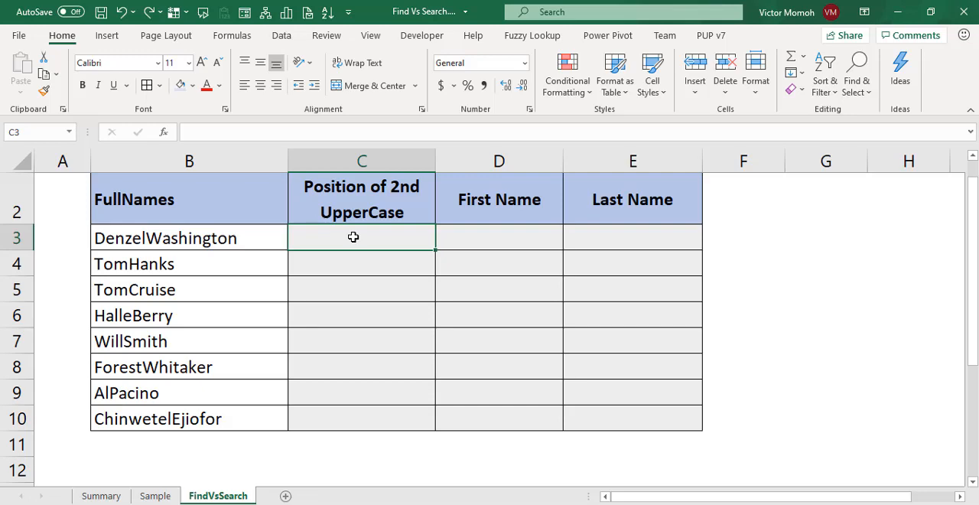
pyautogui.write('=char')
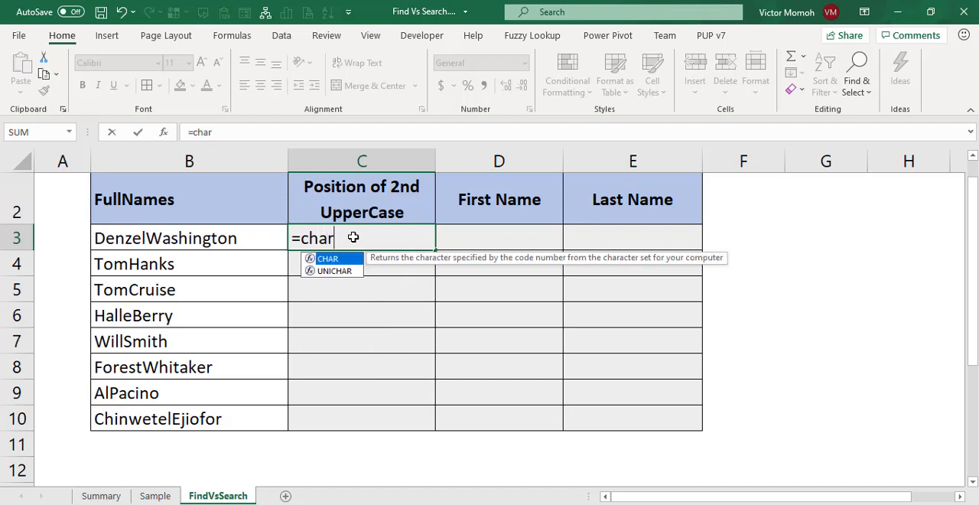
pyautogui.press('Tab')
pyautogui.write('row')
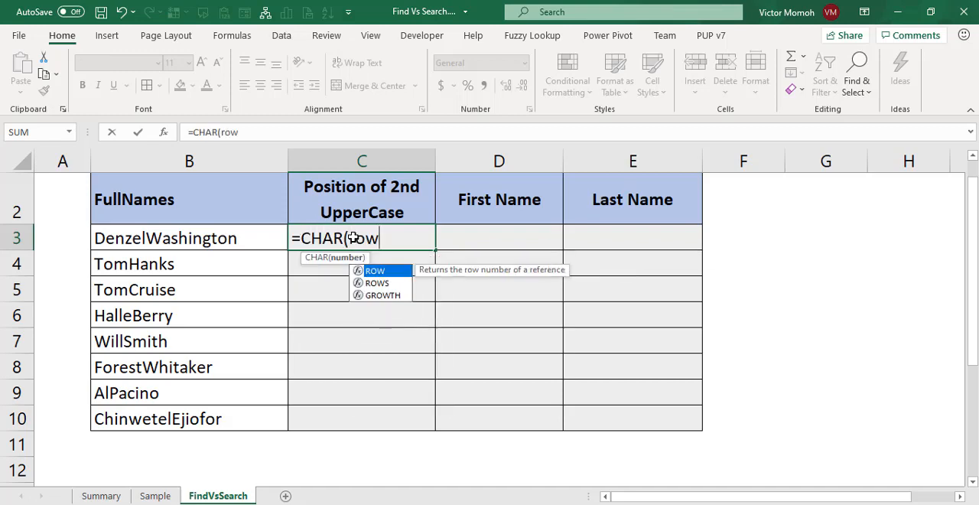
pyautogui.press('Tab')
pyautogui.write('indir')
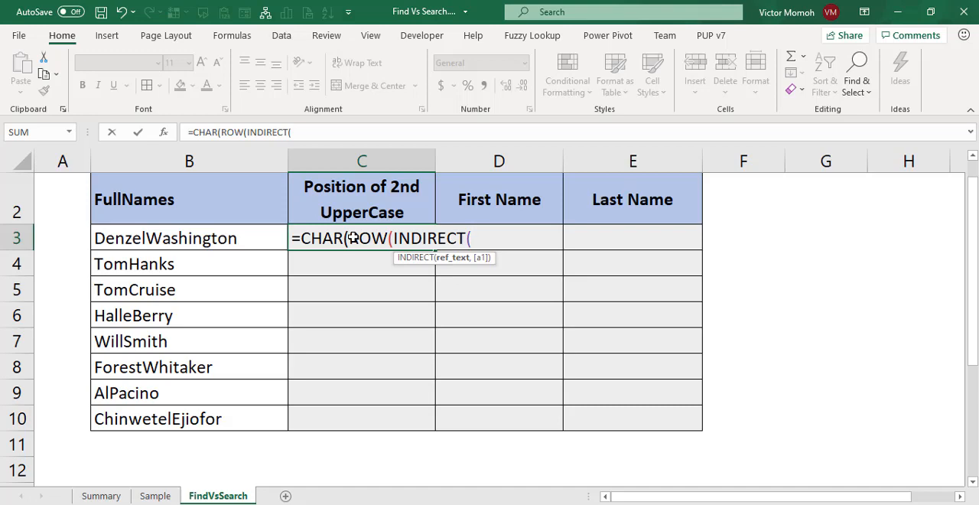
pyautogui.write('"65:90")')
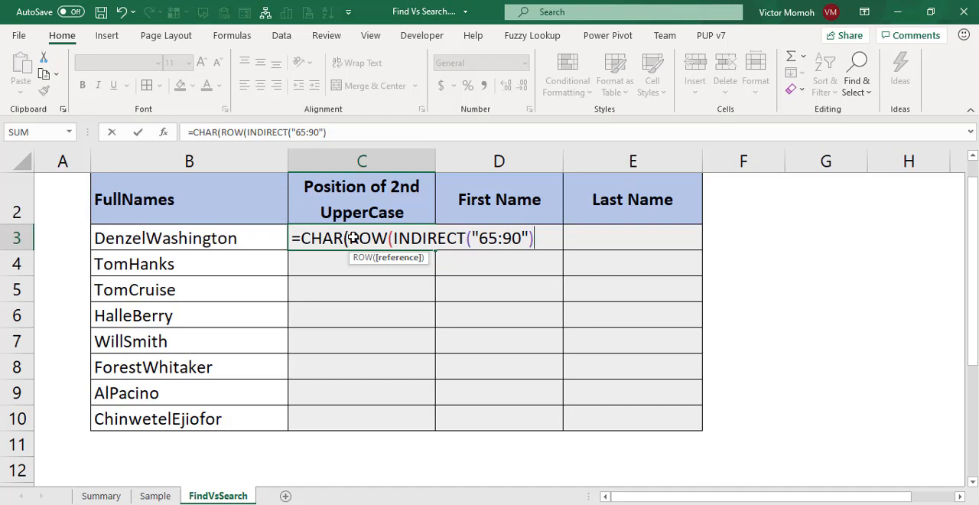
pyautogui.write('))')
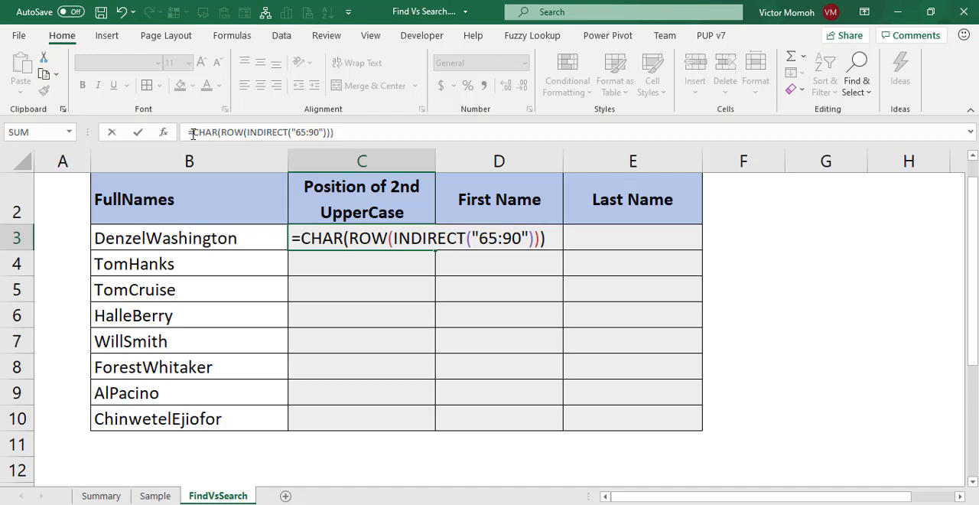
# Preview the array produced by the full CHAR(ROW(INDIRECT("65:90"))) expression in C3 and restore the formula.
pyautogui.moveTo(191, 133); pyautogui.dragTo(389, 146)
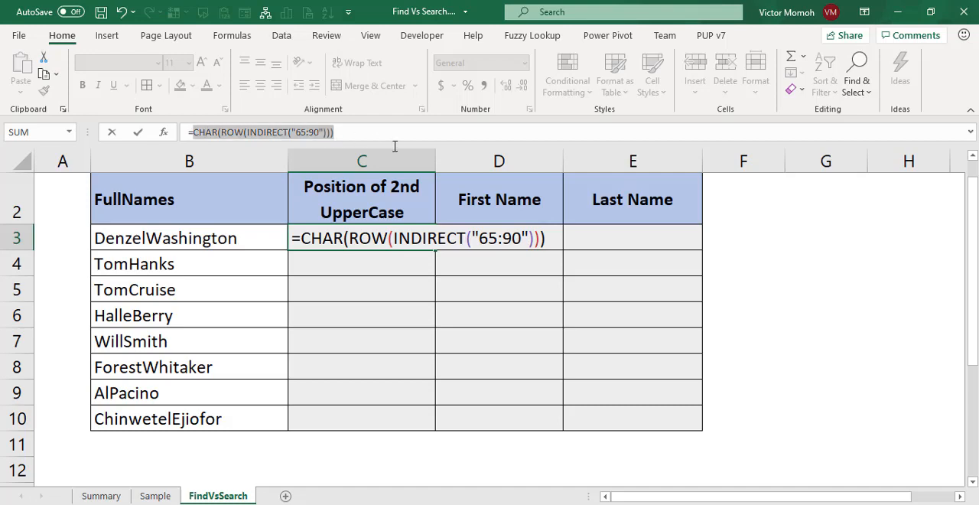
pyautogui.press('F9')
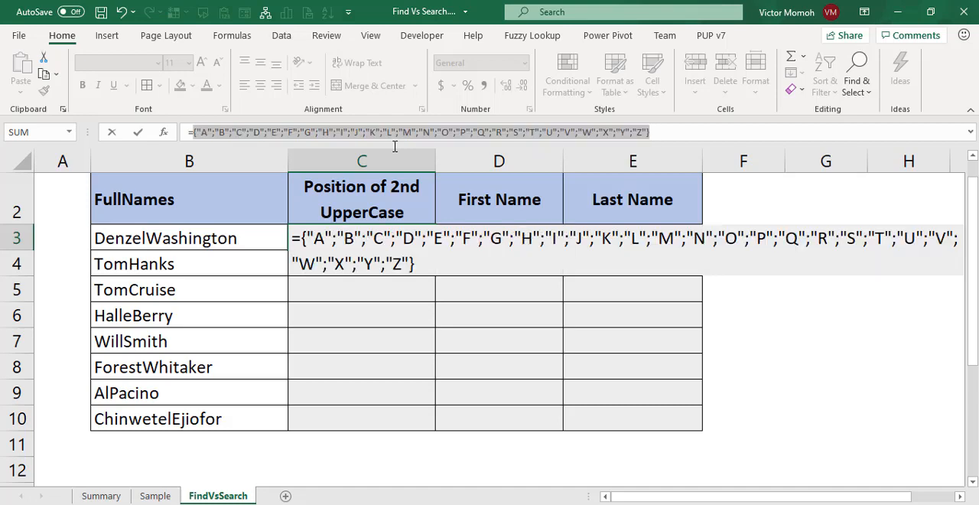
pyautogui.hotkey('ctrl', 'z')
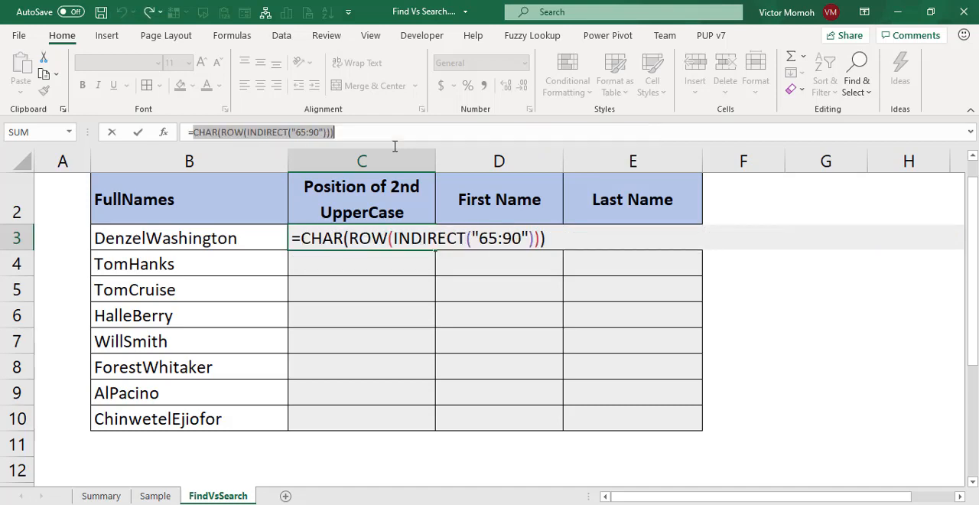
# Wrap the CHAR expression in C3 in FIND, searching B3 from the second character: =FIND(CHAR(ROW(INDIRECT("65:90"))),B3,2).
pyautogui.click(193, 134)
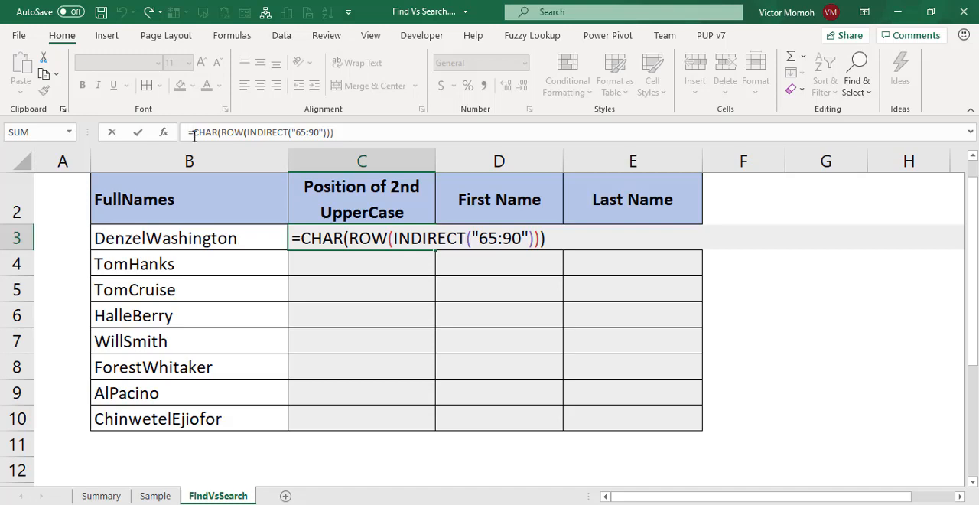
pyautogui.write('FIND')
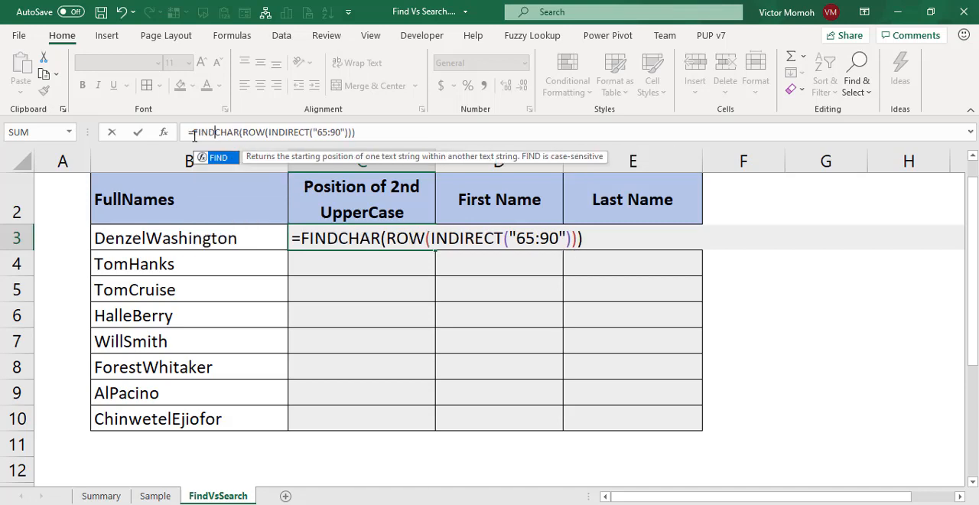
pyautogui.write('(')
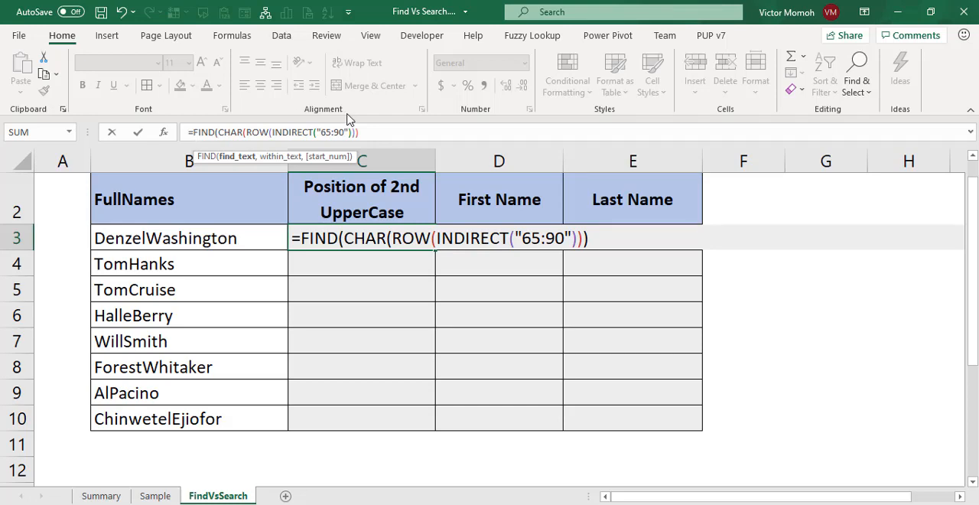
pyautogui.click(381, 133)
pyautogui.write(',')
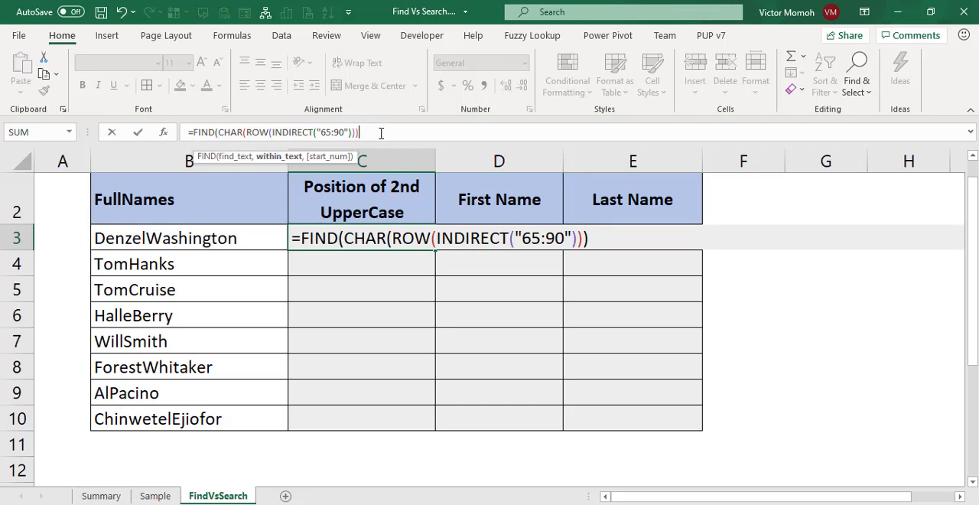
pyautogui.click(198, 238)
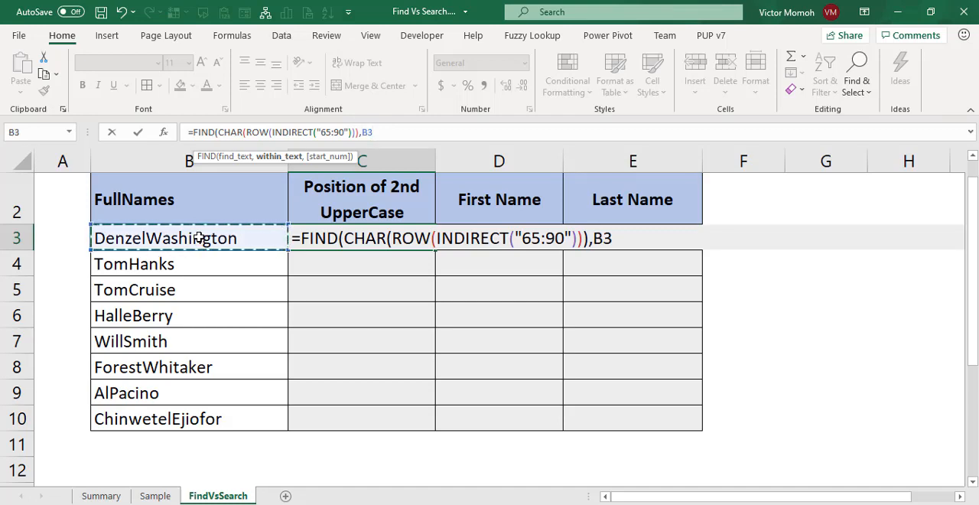
pyautogui.write(')')
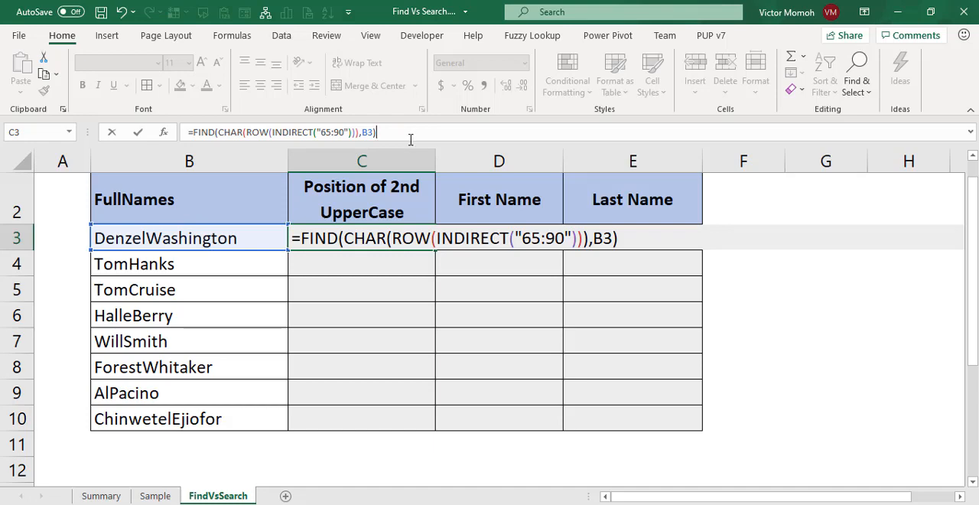
pyautogui.press('BackSpace')
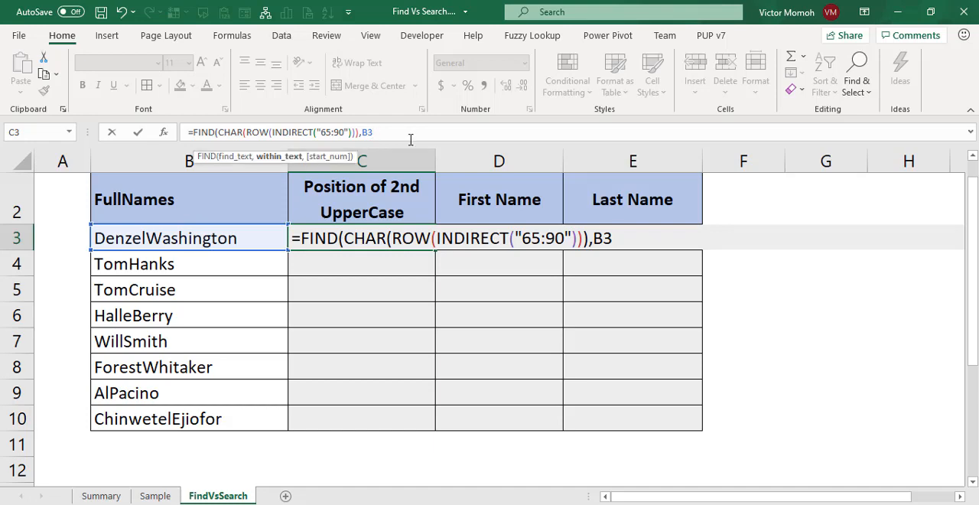
pyautogui.write(',')
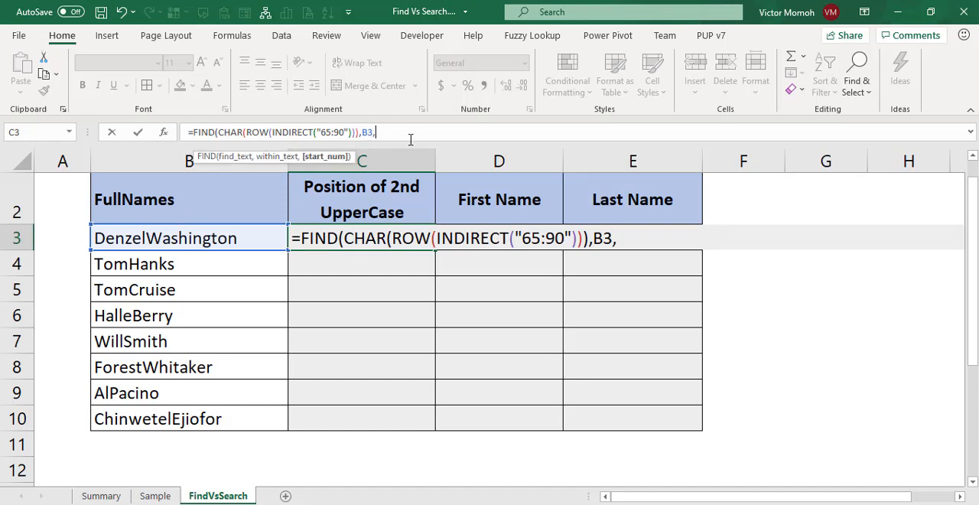
pyautogui.write('2)')
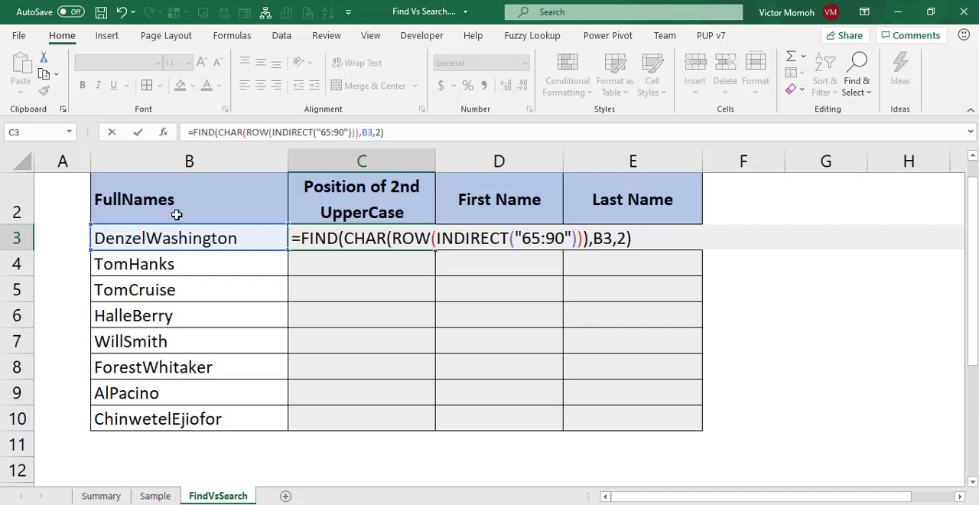
# Preview the array produced by the full FIND expression in C3 and restore the formula.
pyautogui.moveTo(192, 131); pyautogui.dragTo(475, 134)
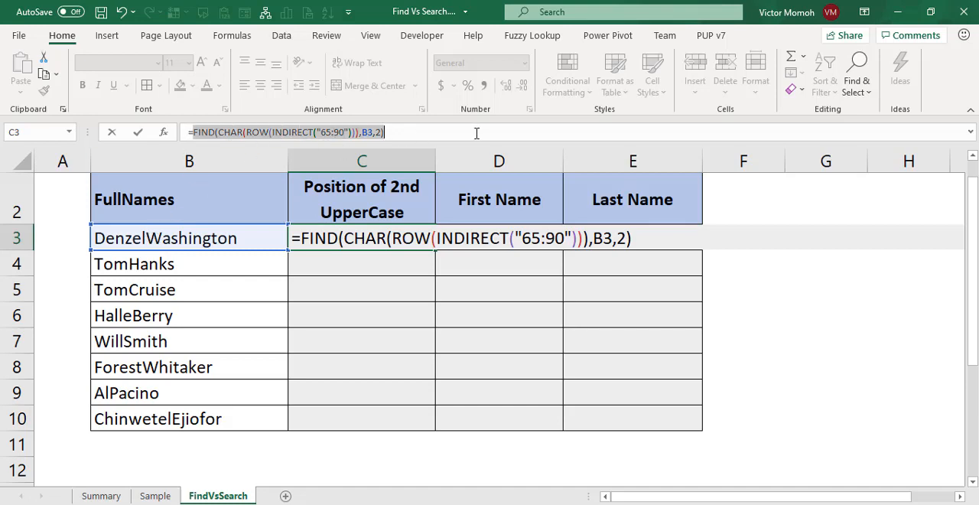
pyautogui.press('F9')
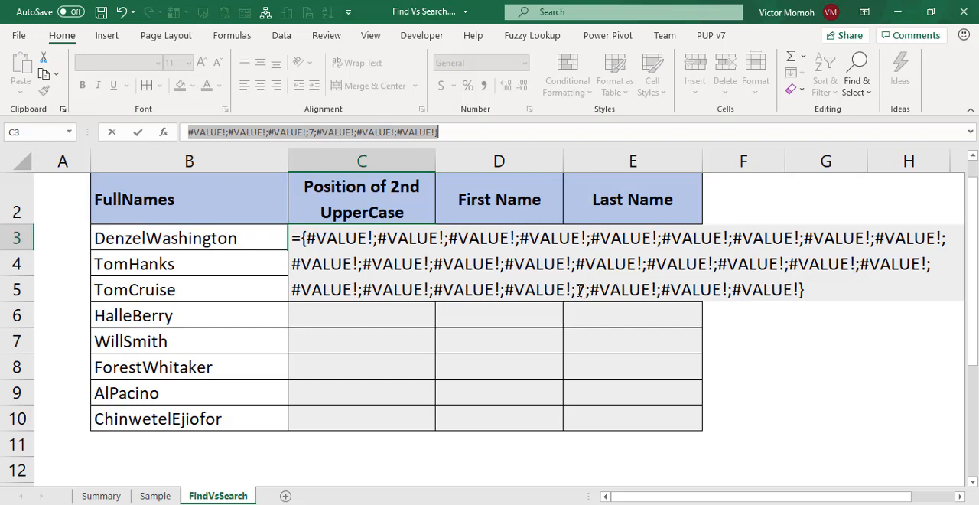
pyautogui.hotkey('ctrl', 'z')
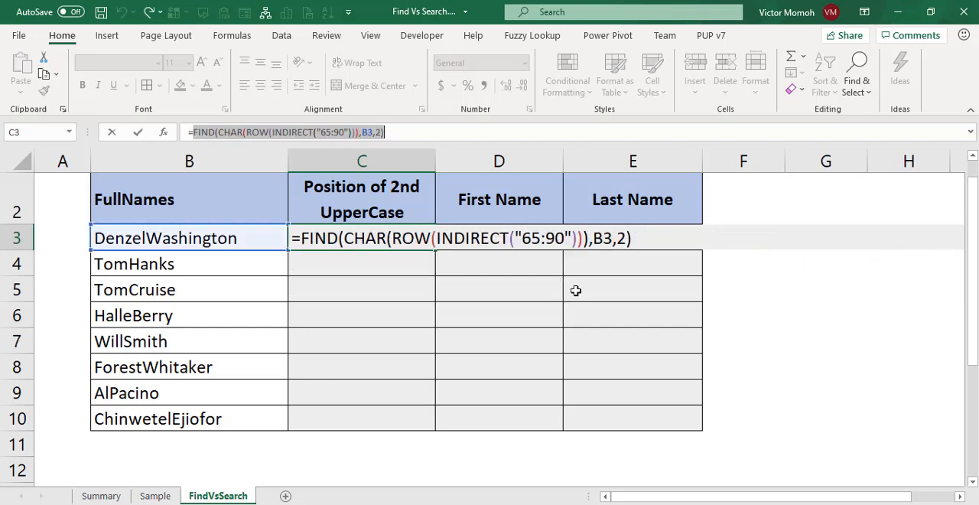
# Wrap the FIND expression in C3 in IFERROR with 0 as the value for errors.
pyautogui.click(195, 133)
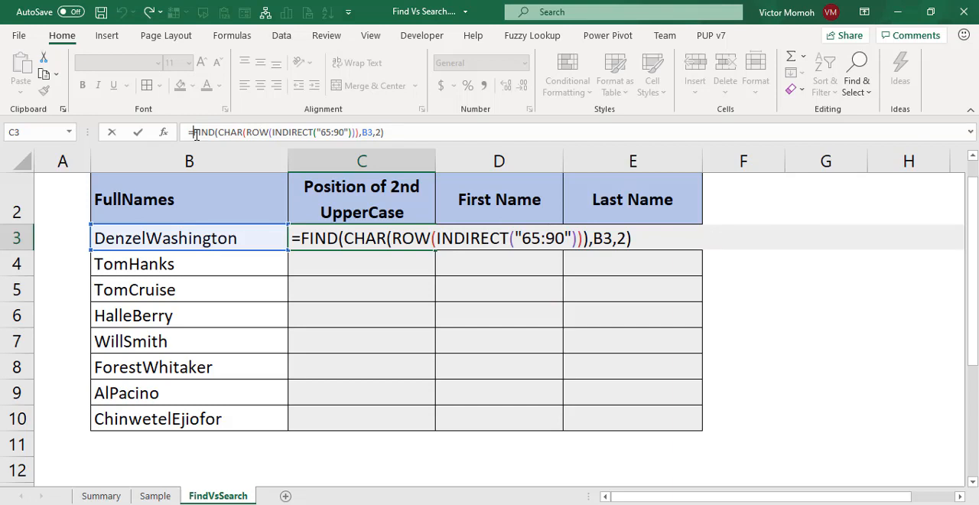
pyautogui.write('iferr')
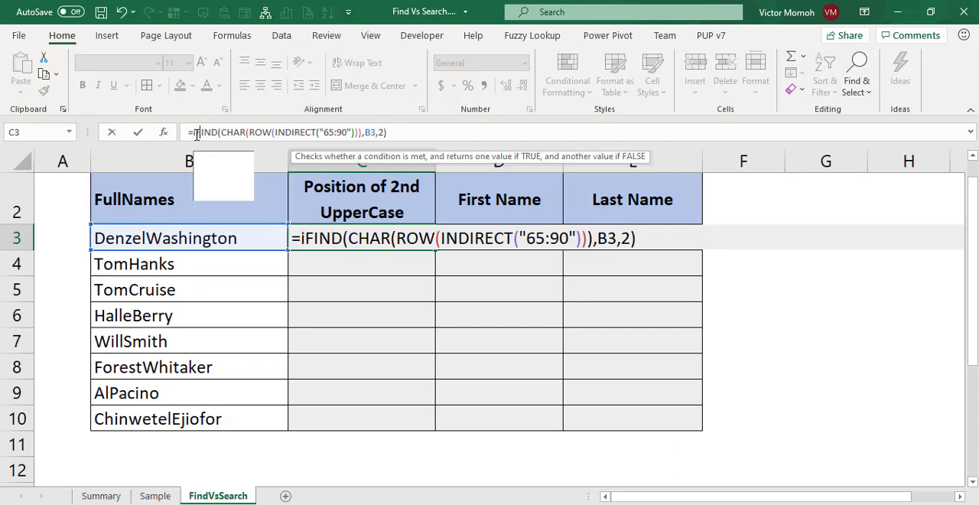
pyautogui.press('Tab')
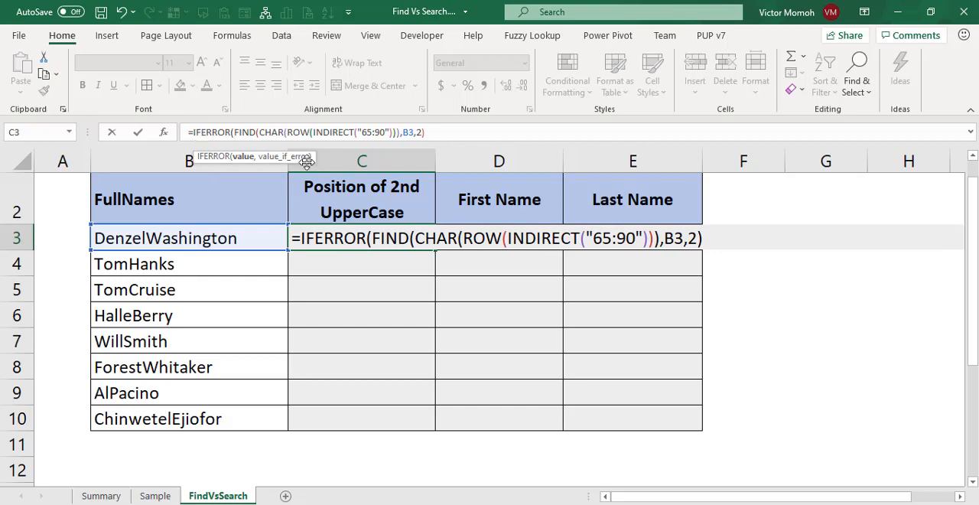
pyautogui.click(451, 133)
pyautogui.write(',0)')
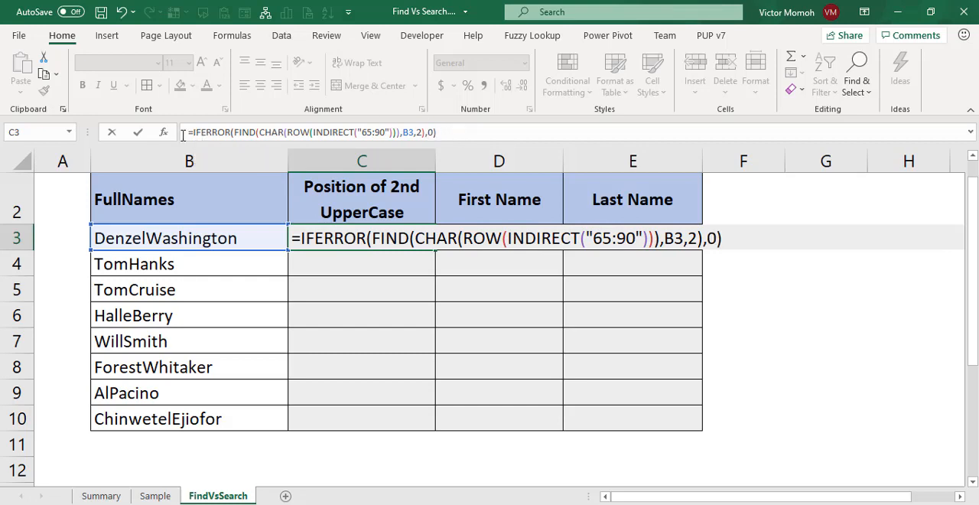
# Preview the array produced by the full IFERROR expression in C3 and restore the formula.
pyautogui.moveTo(192, 133); pyautogui.dragTo(479, 143)
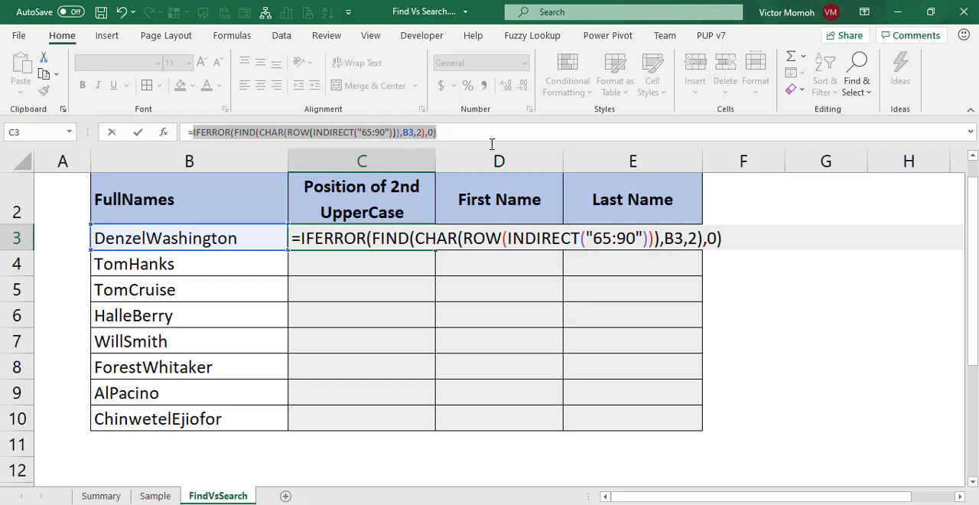
pyautogui.press('F9')
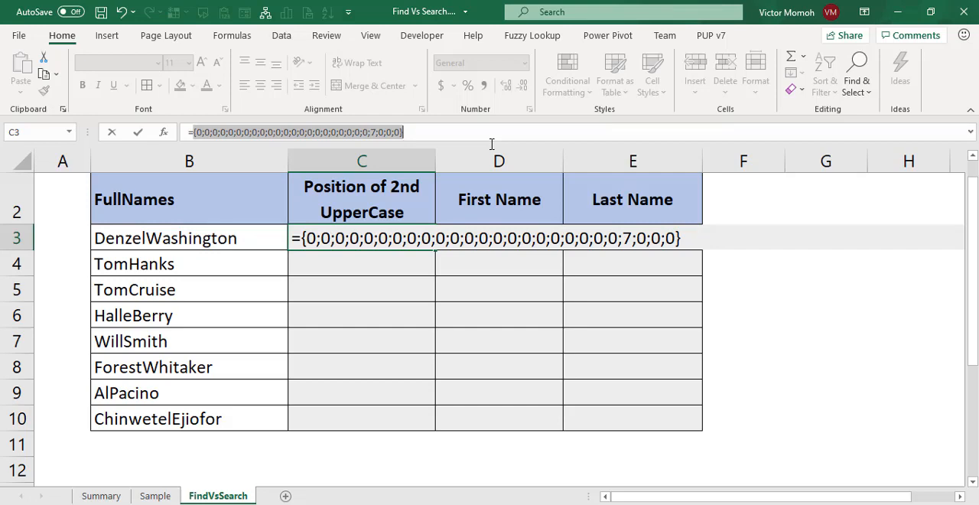
pyautogui.hotkey('ctrl', 'z')
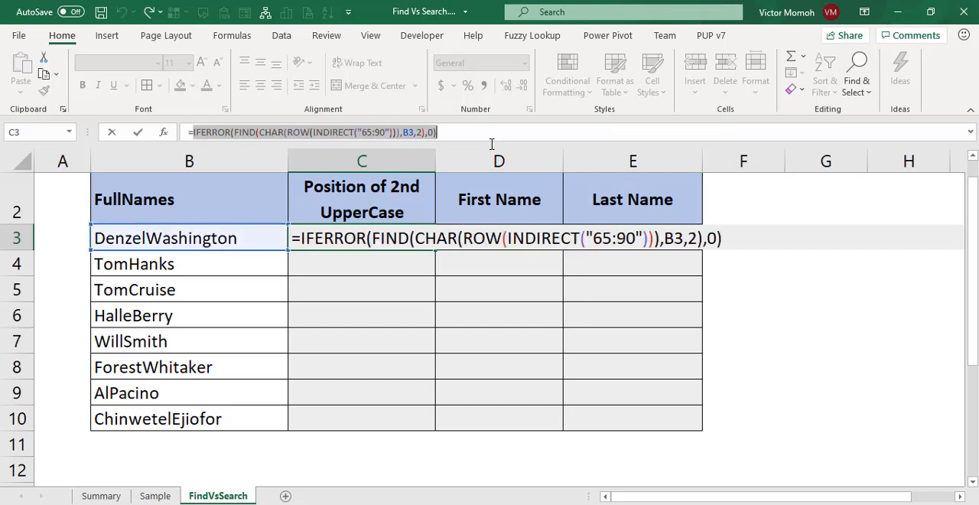
# Wrap the IFERROR expression in C3 in MAX and commit it as an array formula.
pyautogui.click(195, 135)
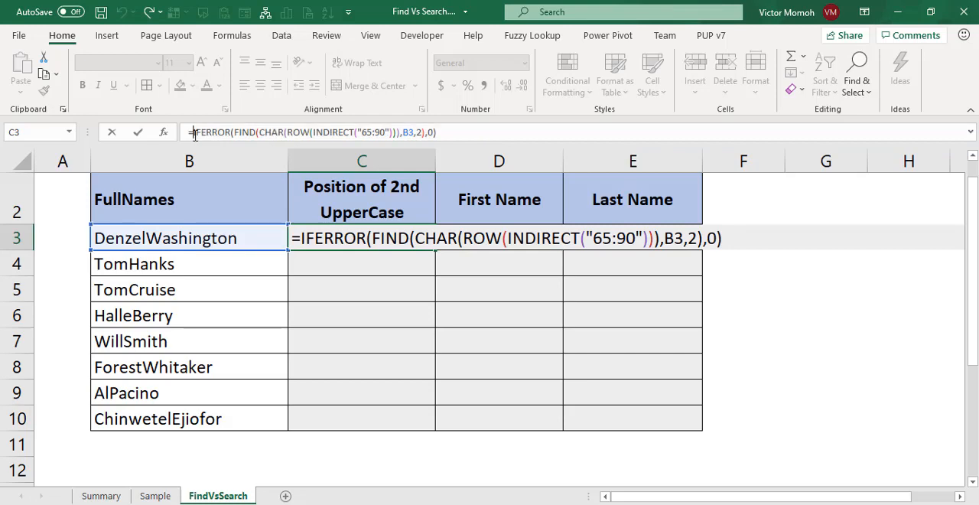
pyautogui.write('max')
pyautogui.press('Tab')
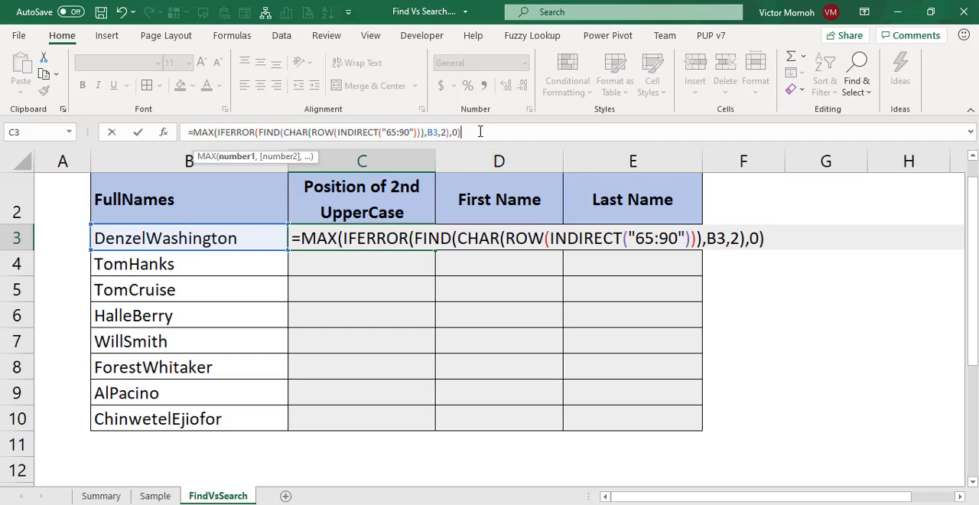
pyautogui.write(')')
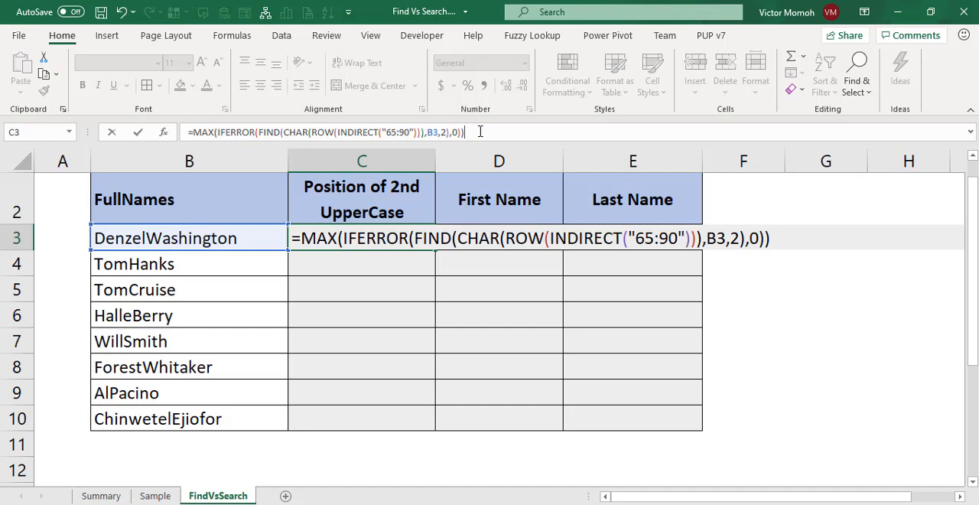
pyautogui.hotkey('ctrl', 'shift', 'Return')
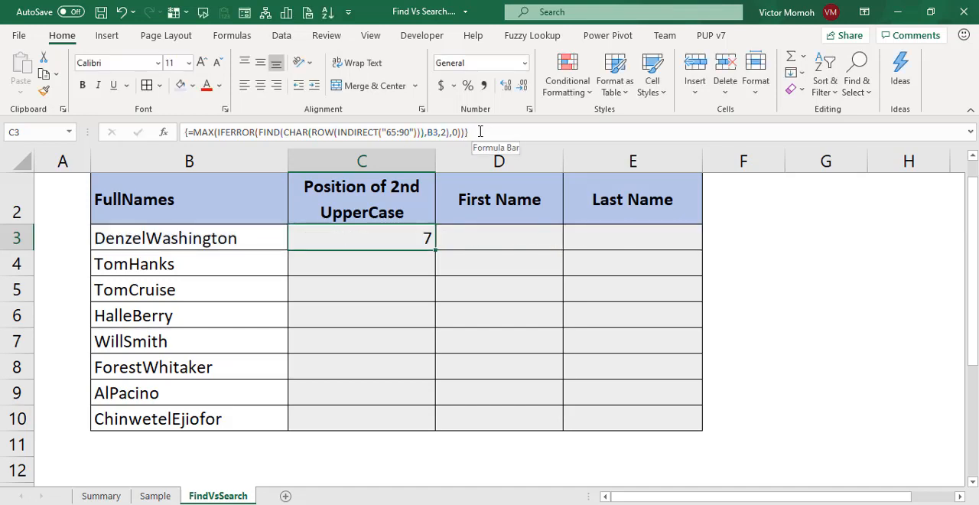
# Center C3, fill its array formula down to C10, and check the results in C3 and C4.
pyautogui.click(261, 86)
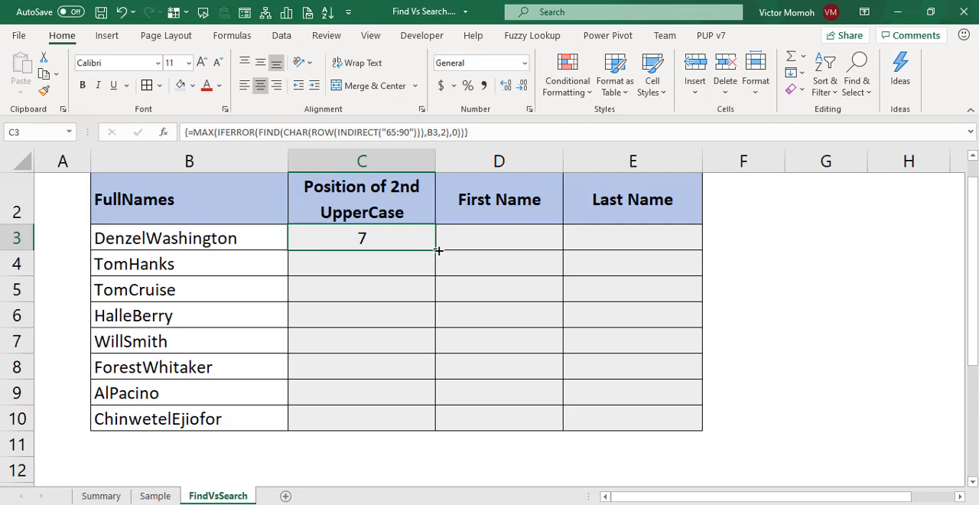
pyautogui.moveTo(438, 249); pyautogui.dragTo(435, 435)
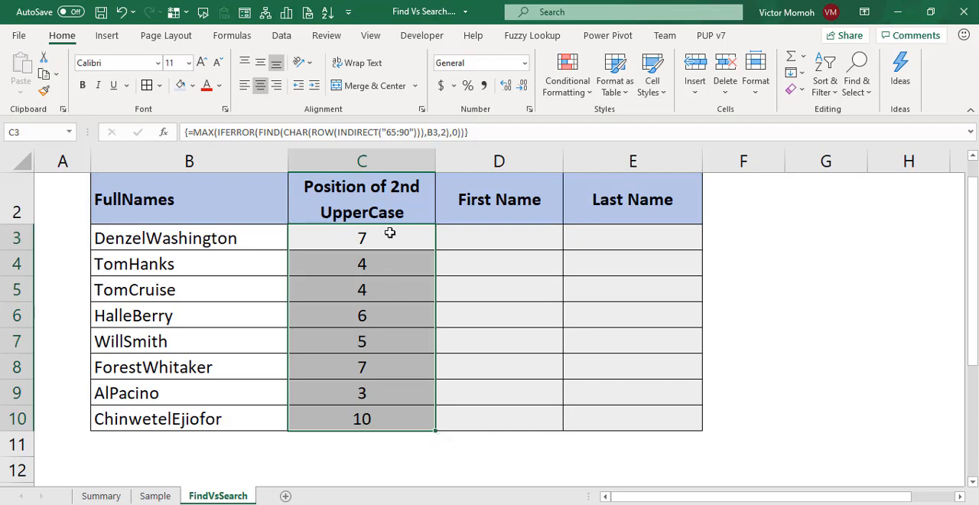
pyautogui.click(344, 234)
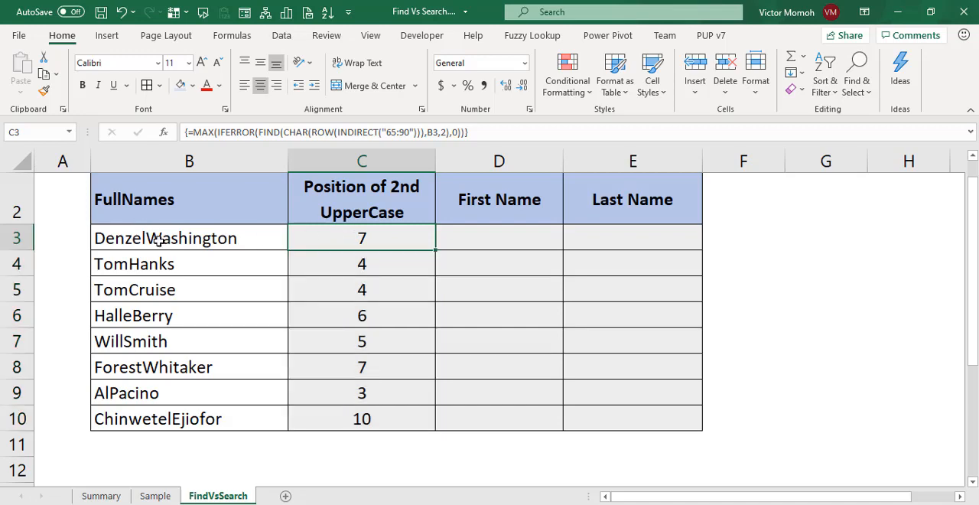
pyautogui.click(337, 268)
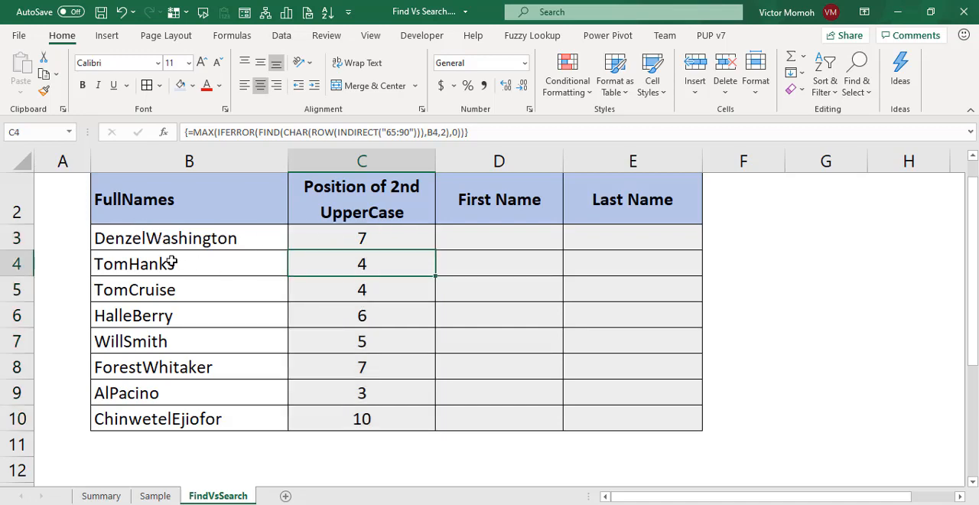
# Enter =LEFT(B3,C3-1) in D3 under First Name and fill it down to D10.
pyautogui.click(486, 235)
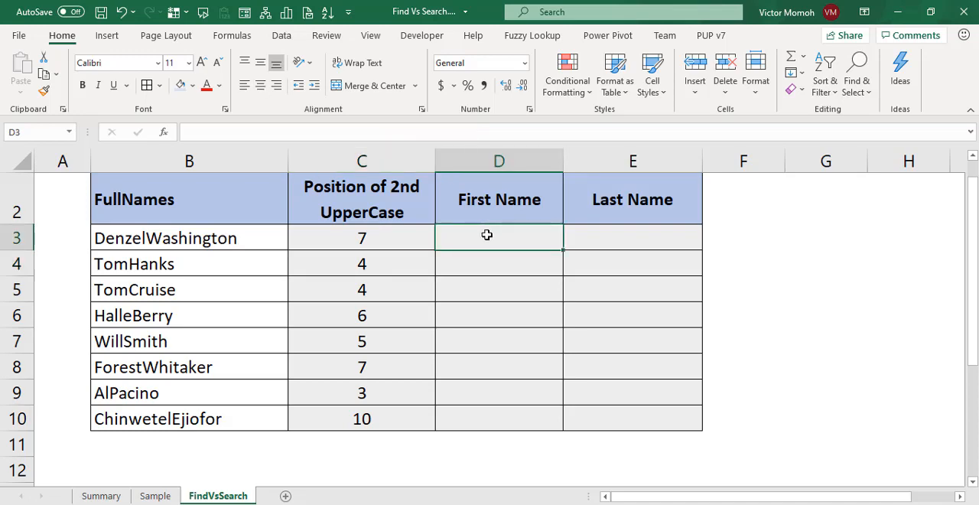
pyautogui.write('=left')
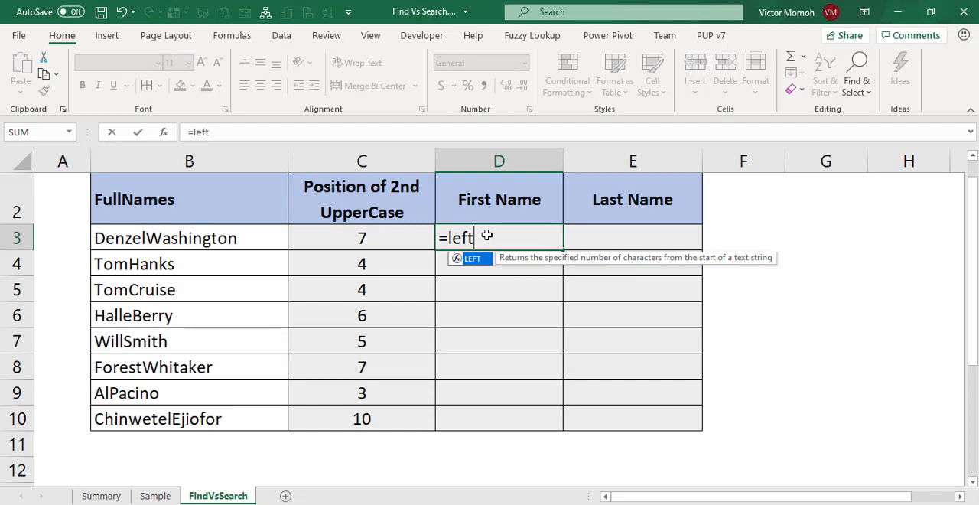
pyautogui.press('Tab')
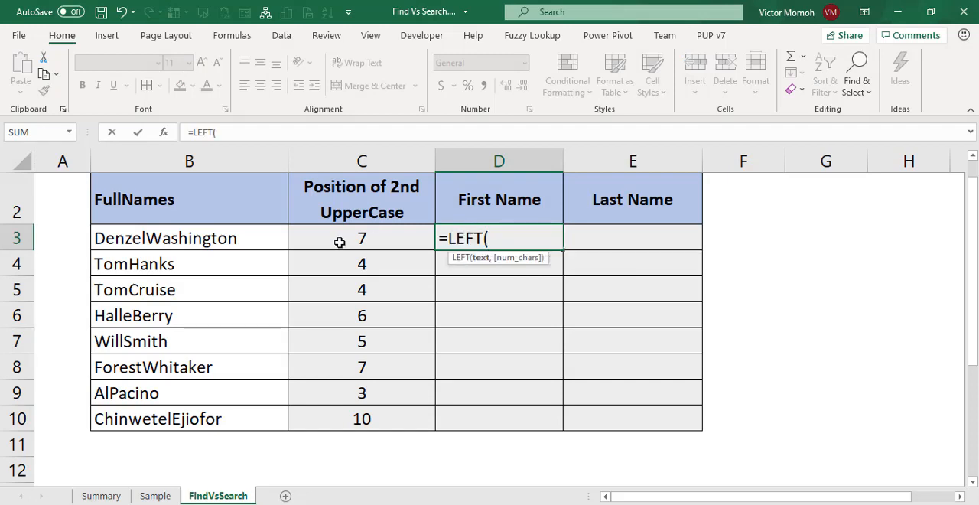
pyautogui.click(235, 237)
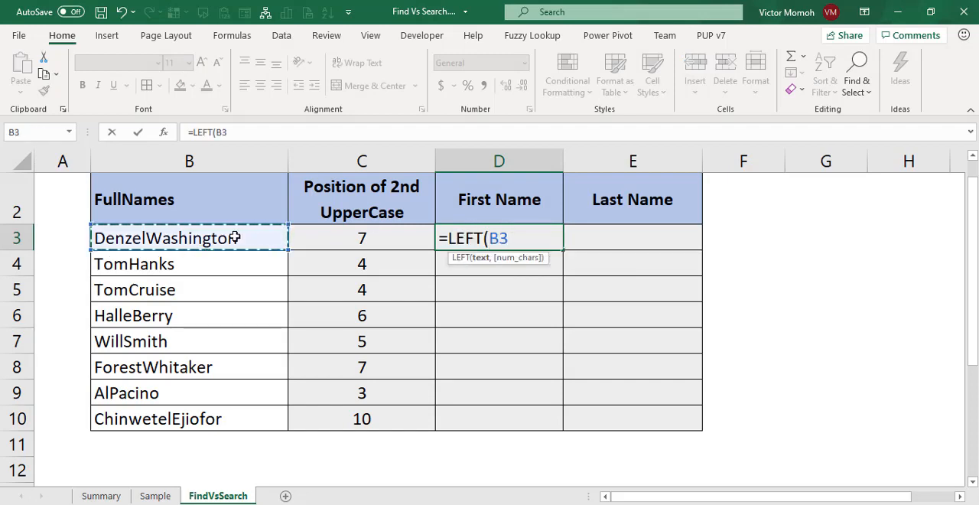
pyautogui.write(',')
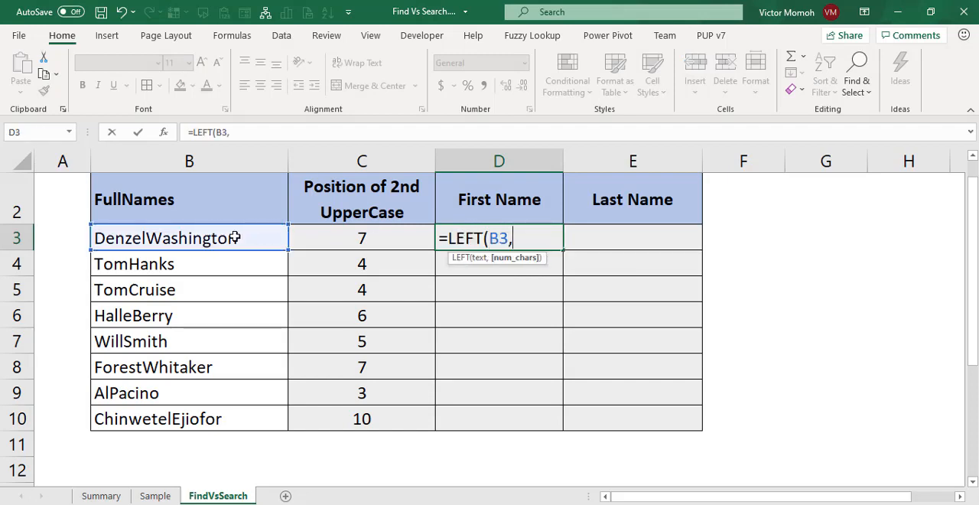
pyautogui.click(361, 238)
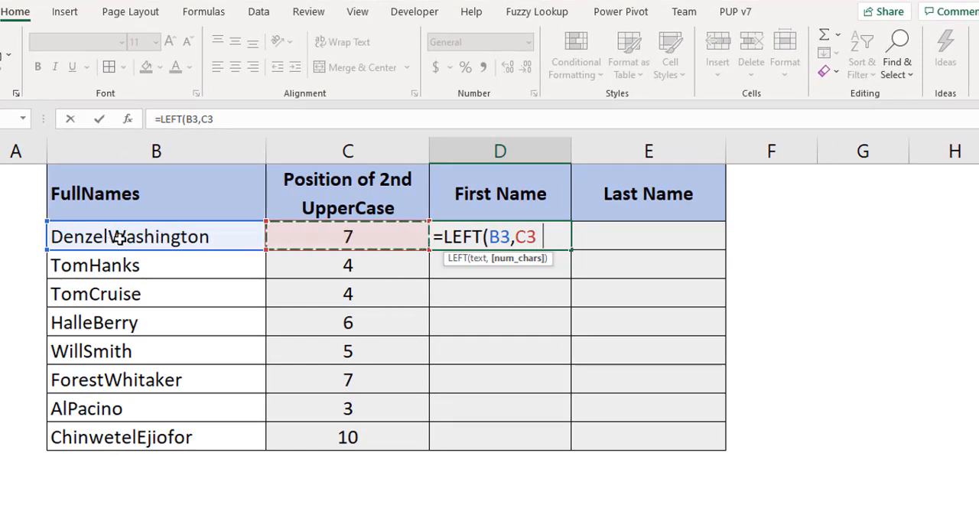
pyautogui.write('-1)')
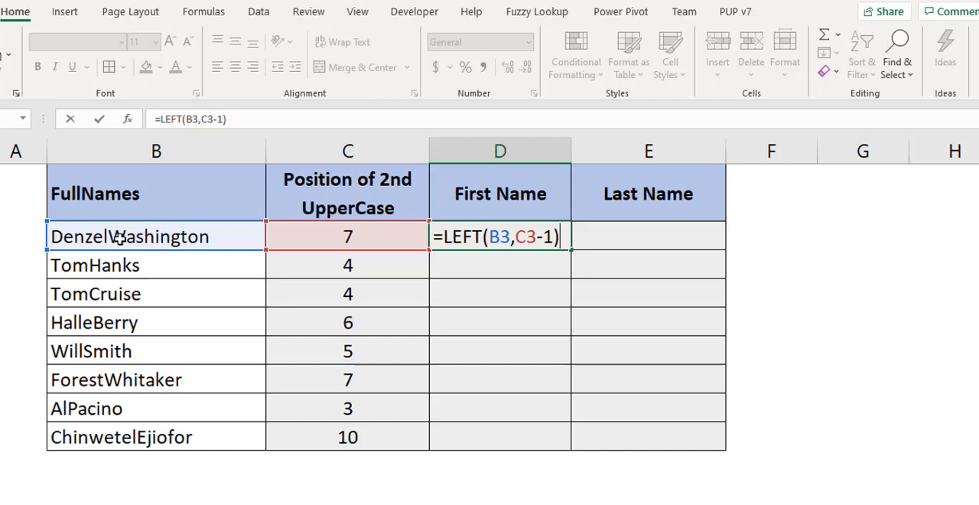
pyautogui.hotkey('ctrl', 'Return')
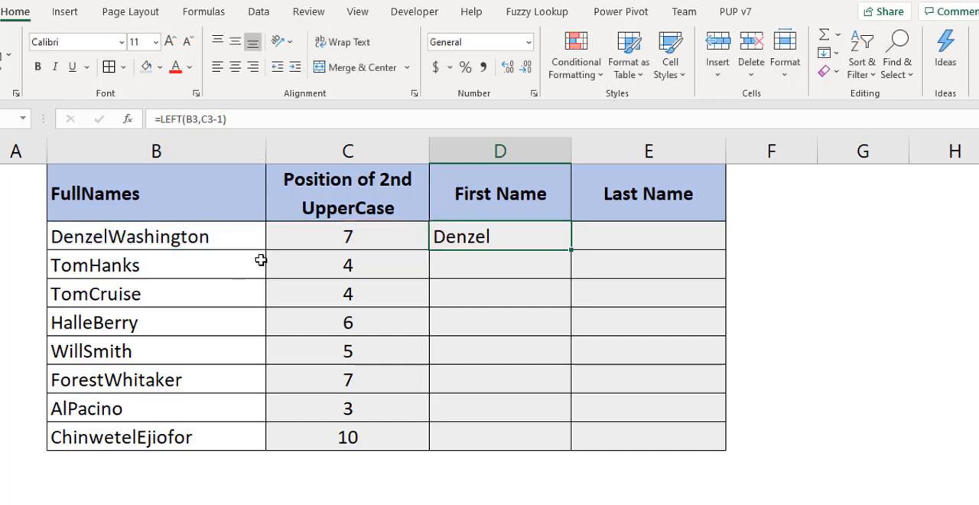
pyautogui.doubleClick(572, 250)
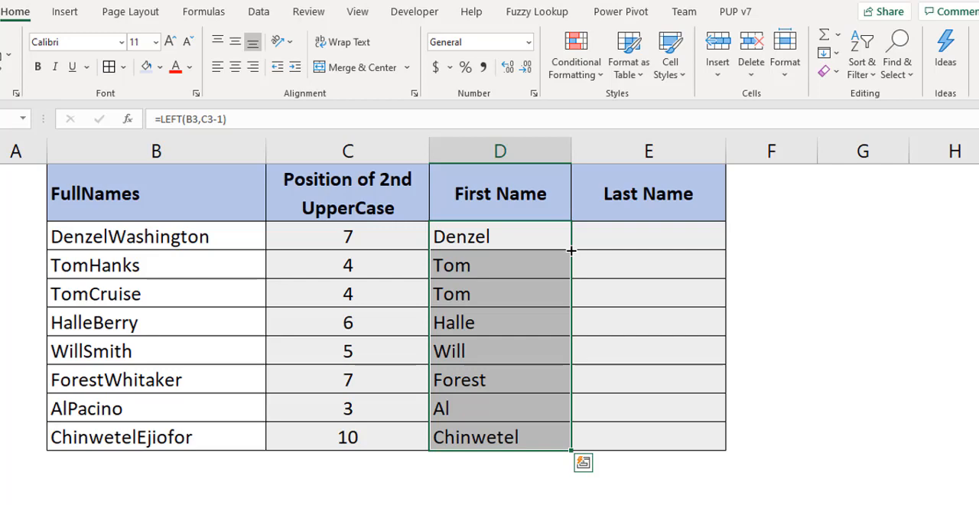
# Enter =MID(B3,C3,LEN(B3)) in E3 under Last Name, filled down to E10, and select C3 to review its array formula.
pyautogui.click(610, 239)
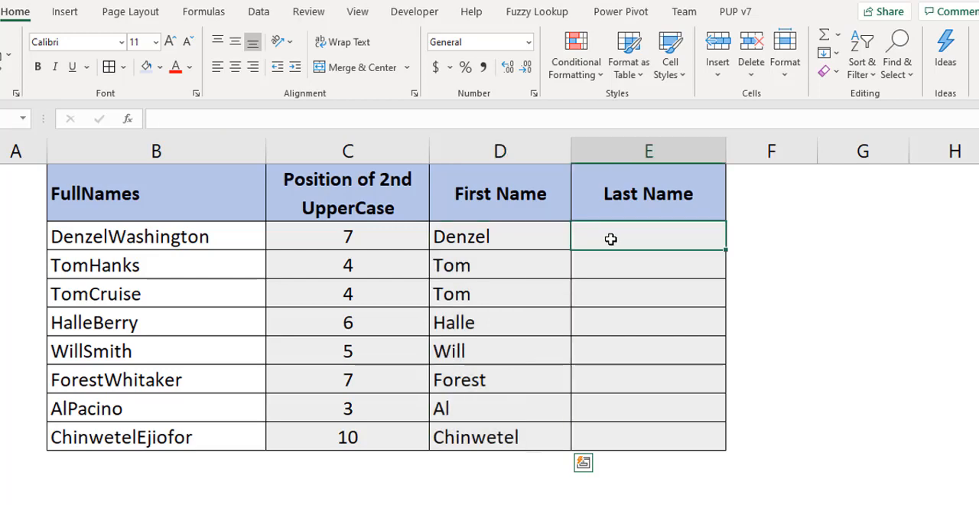
pyautogui.write('=mid')
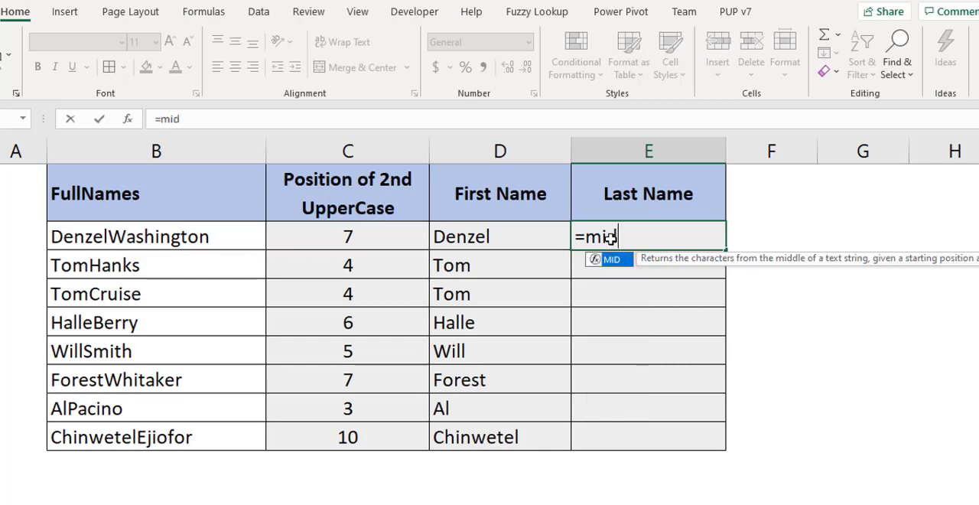
pyautogui.press('Tab')
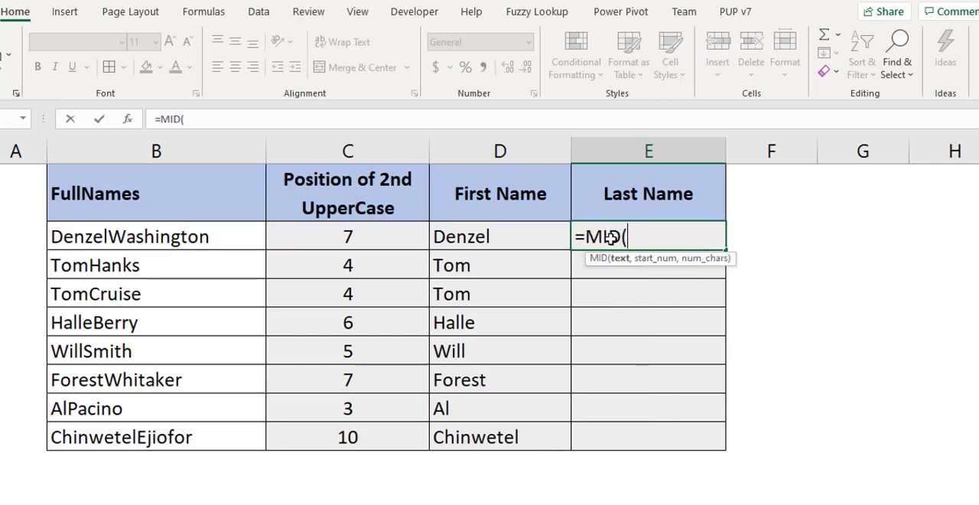
pyautogui.click(179, 234)
pyautogui.write(',')
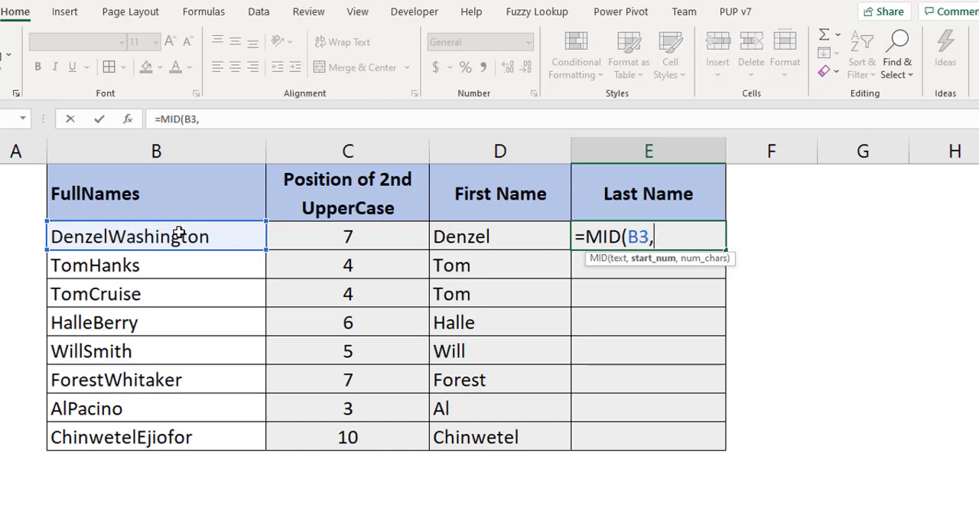
pyautogui.click(341, 238)
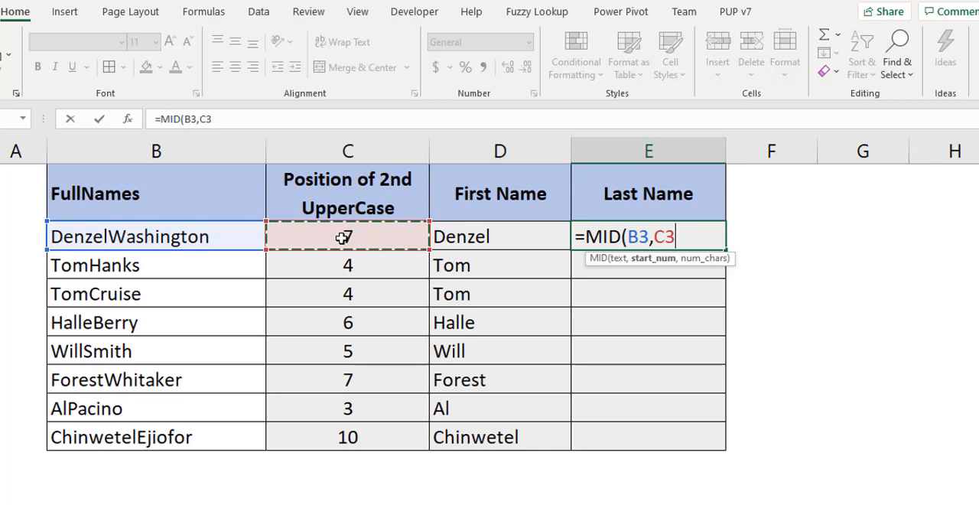
pyautogui.write(',len(')
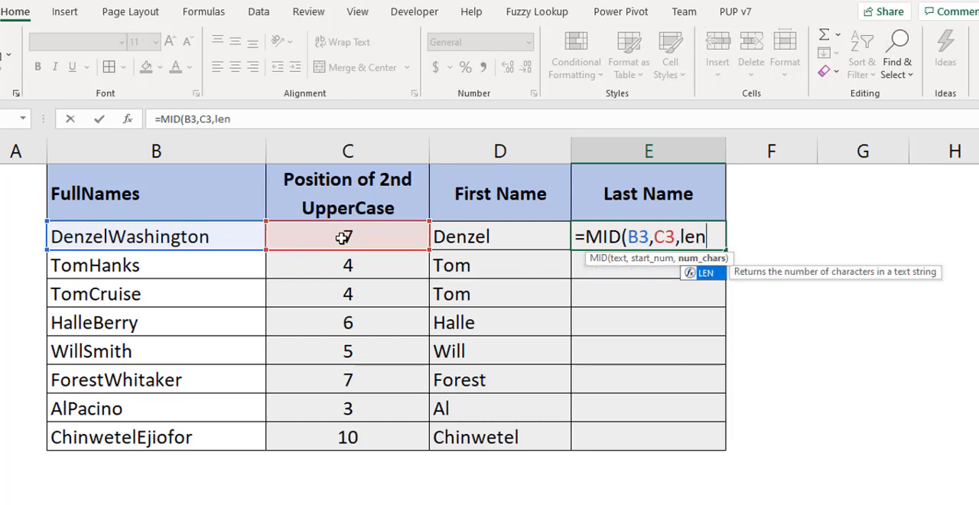
pyautogui.click(161, 237)
pyautogui.write(')')
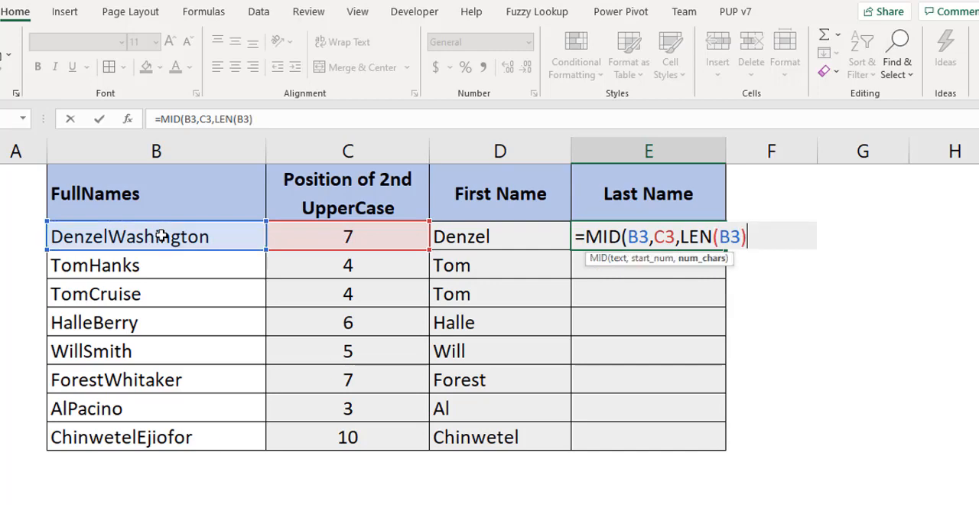
pyautogui.write(')')
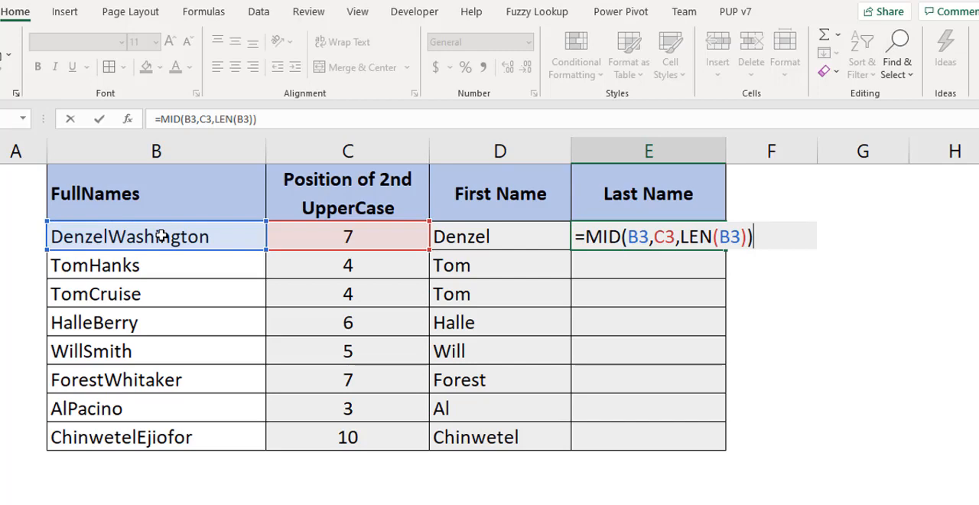
pyautogui.hotkey('ctrl', 'Return')
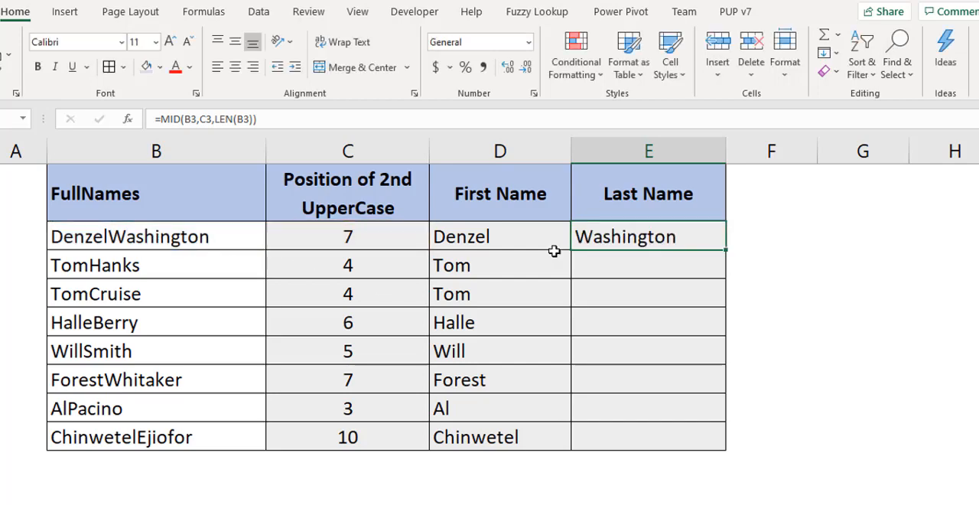
pyautogui.doubleClick(726, 248)
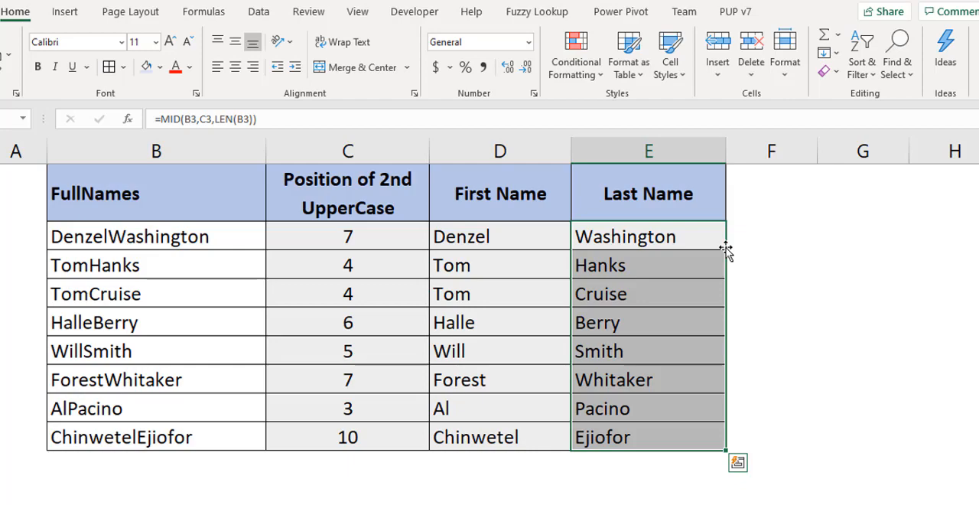
pyautogui.click(374, 234)
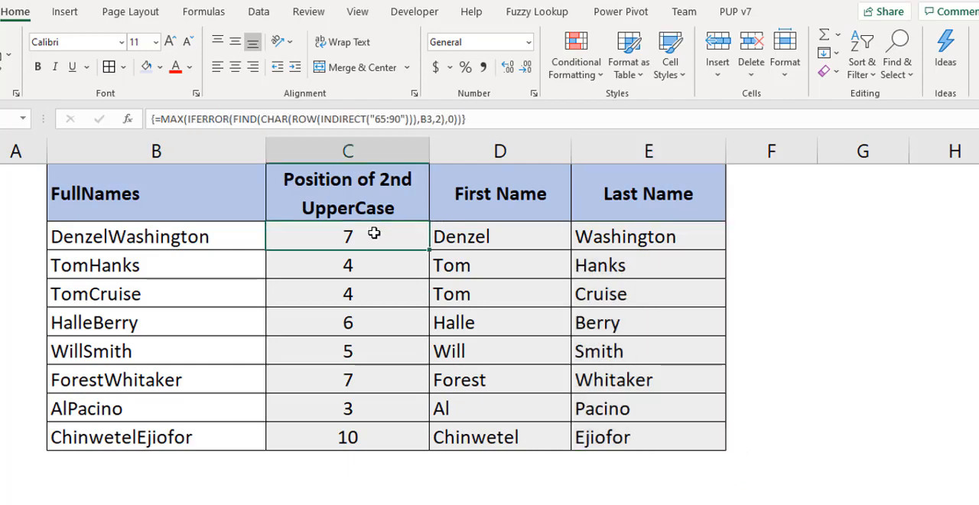